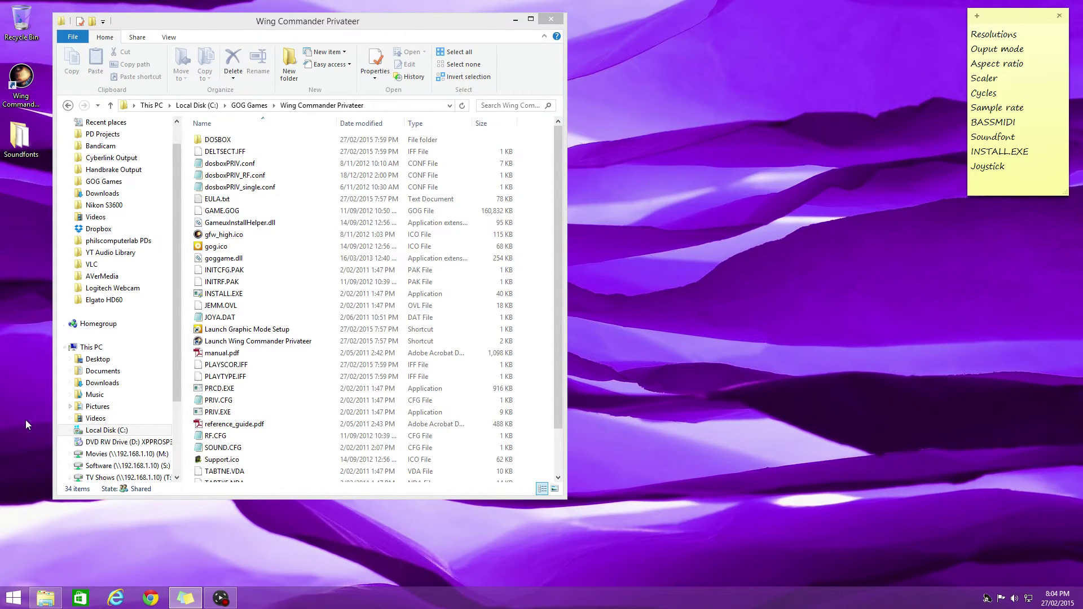
# Launch Wing Commander Privateer from its GOG.com program folder.
pyautogui.click(12, 598)
pyautogui.click(48, 549)
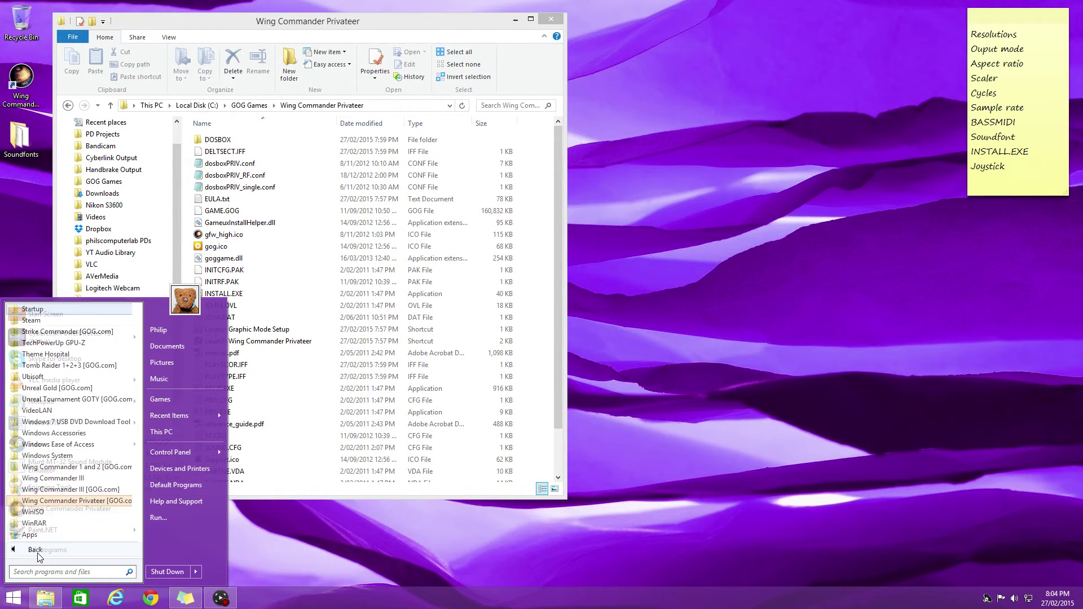
pyautogui.scroll(-5, 68, 508)
pyautogui.click(63, 501)
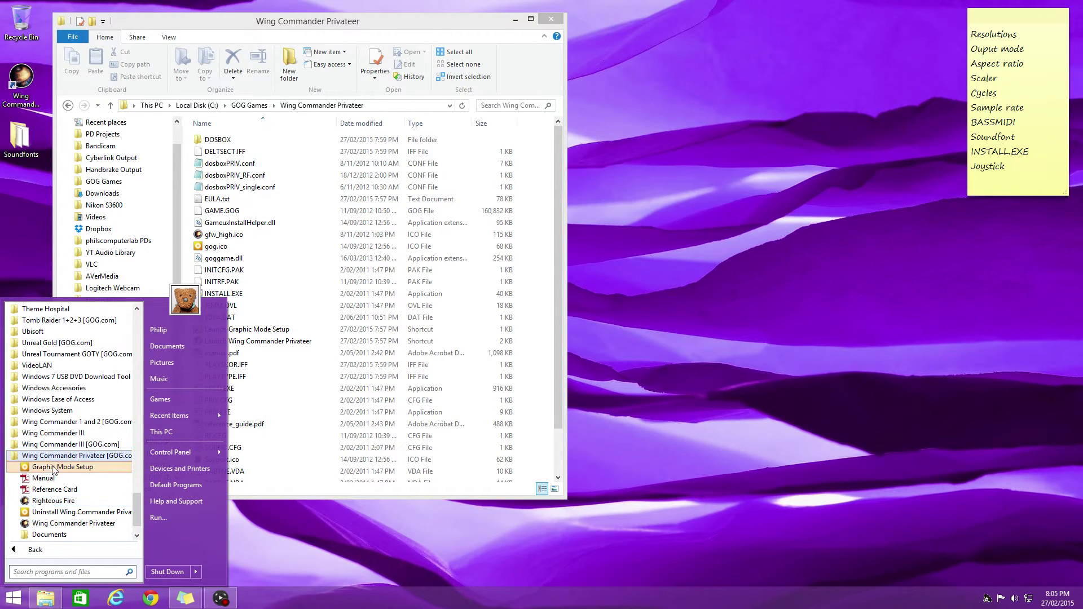
pyautogui.click(62, 523)
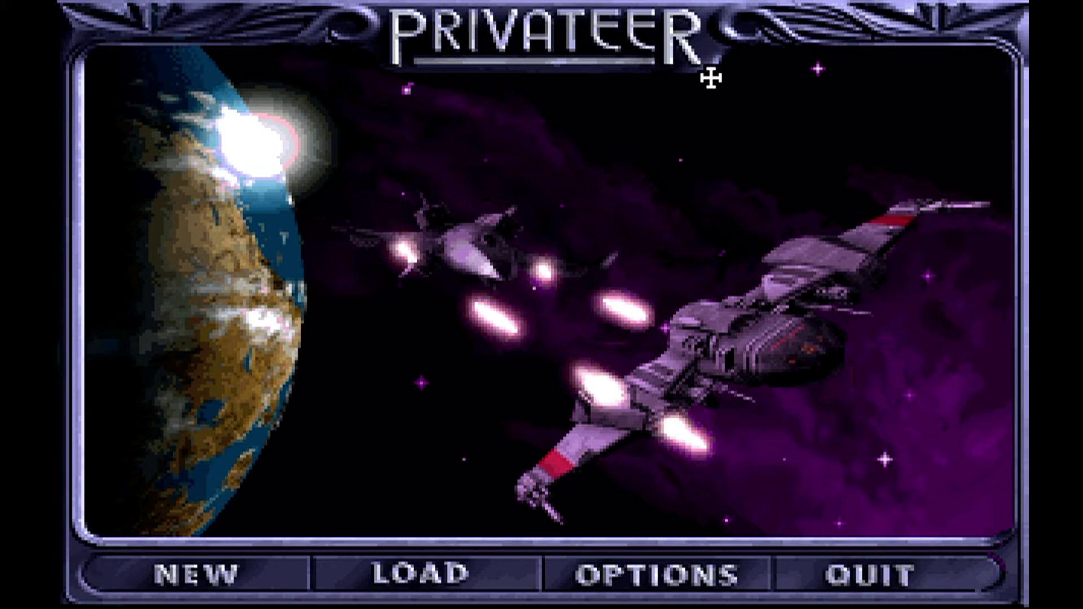
# Start a new game, register the player name as sdf, and continue past the callsign to the ship's launch pad.
pyautogui.click(180, 587)
pyautogui.write('sdf')
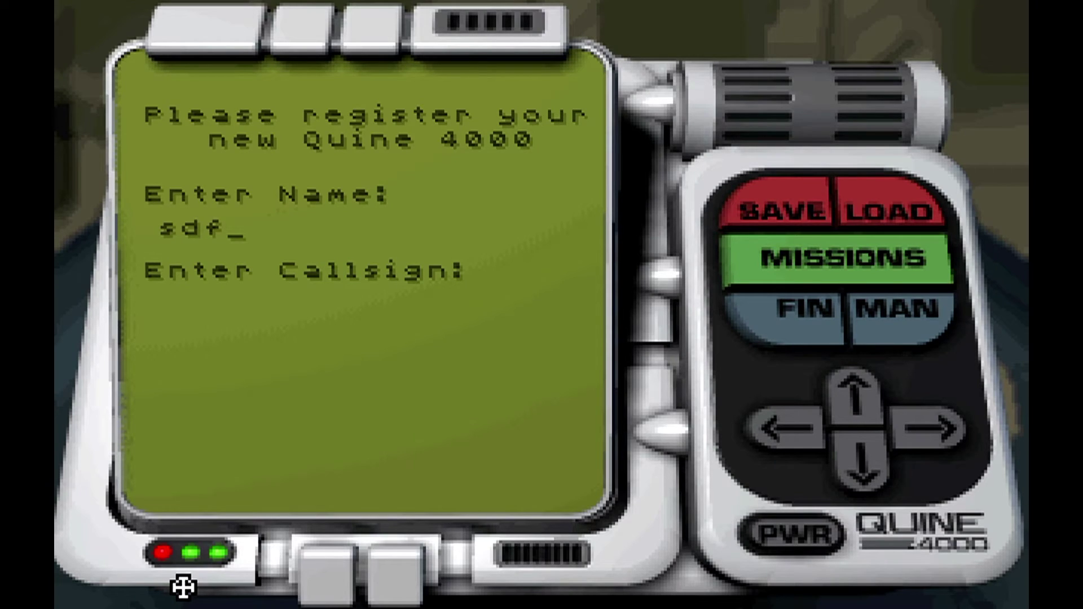
pyautogui.press('Return')
pyautogui.press('Return')
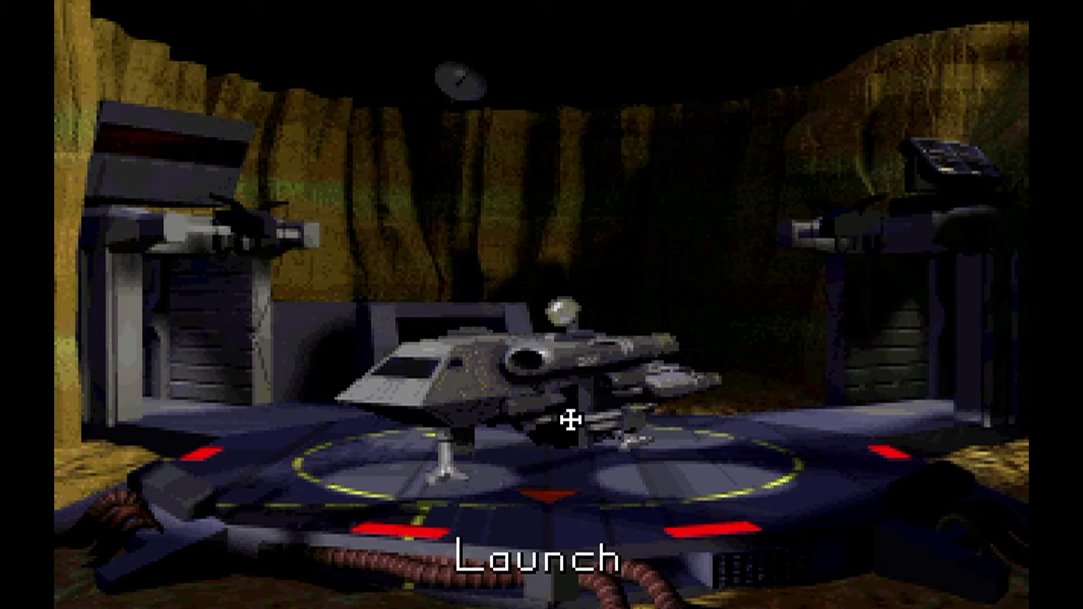
pyautogui.press('Return')
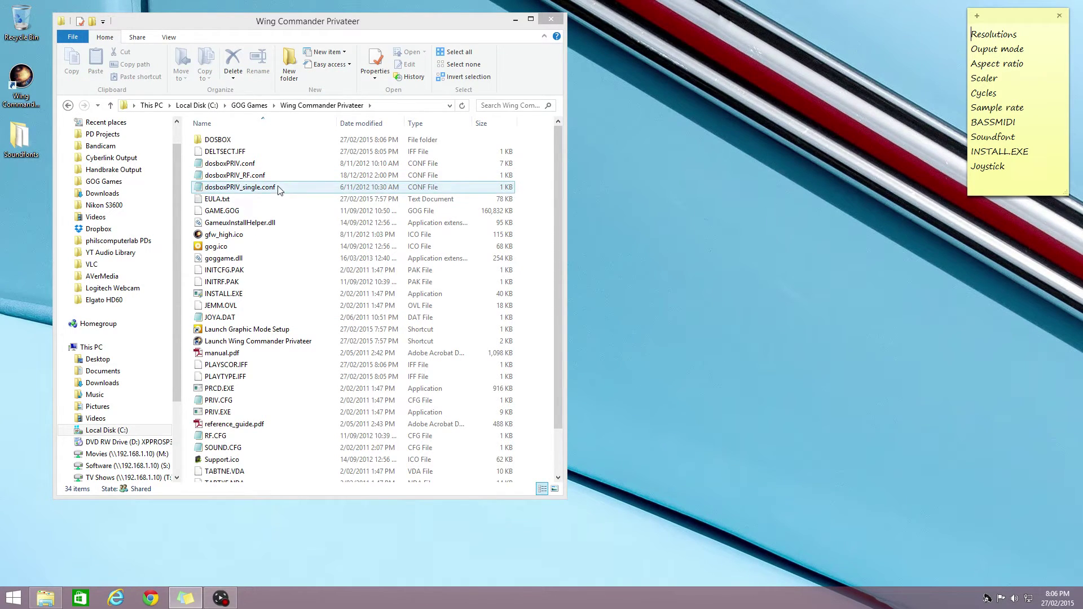
# Open dosboxPRIV.conf from the game folder and set fullresolution to 1920x1080.
pyautogui.doubleClick(230, 166)
pyautogui.moveTo(247, 143); pyautogui.dragTo(260, 54)
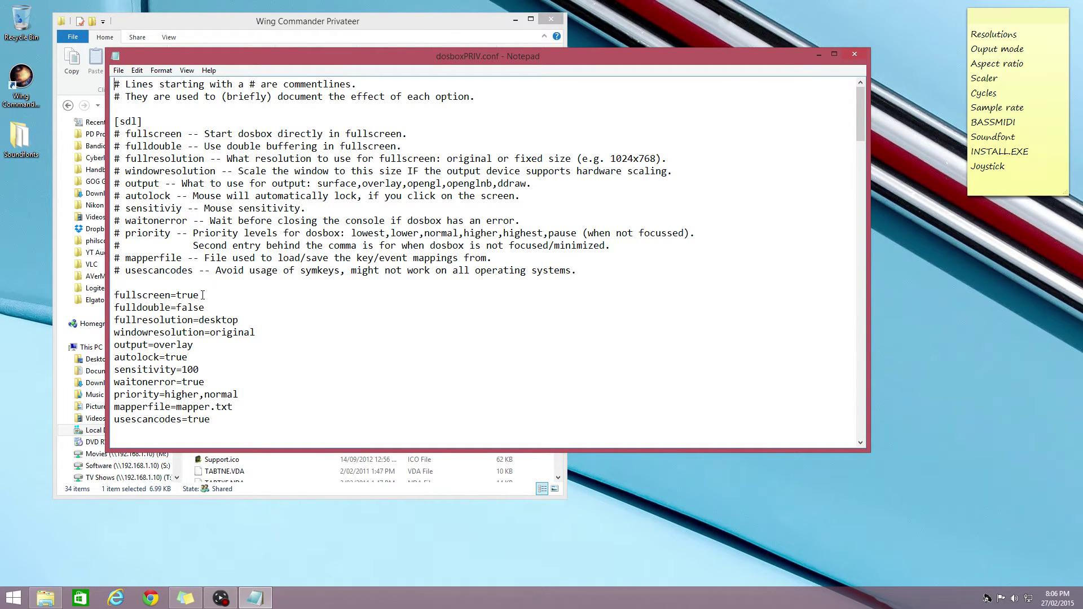
pyautogui.moveTo(203, 295); pyautogui.dragTo(177, 295)
pyautogui.click(205, 292)
pyautogui.moveTo(240, 320); pyautogui.dragTo(199, 320)
pyautogui.write('1920x1080')
# Set windowresolution to 800x600 and output to opengl in the [sdl] section.
pyautogui.moveTo(256, 332); pyautogui.dragTo(210, 332)
pyautogui.write('800x600')
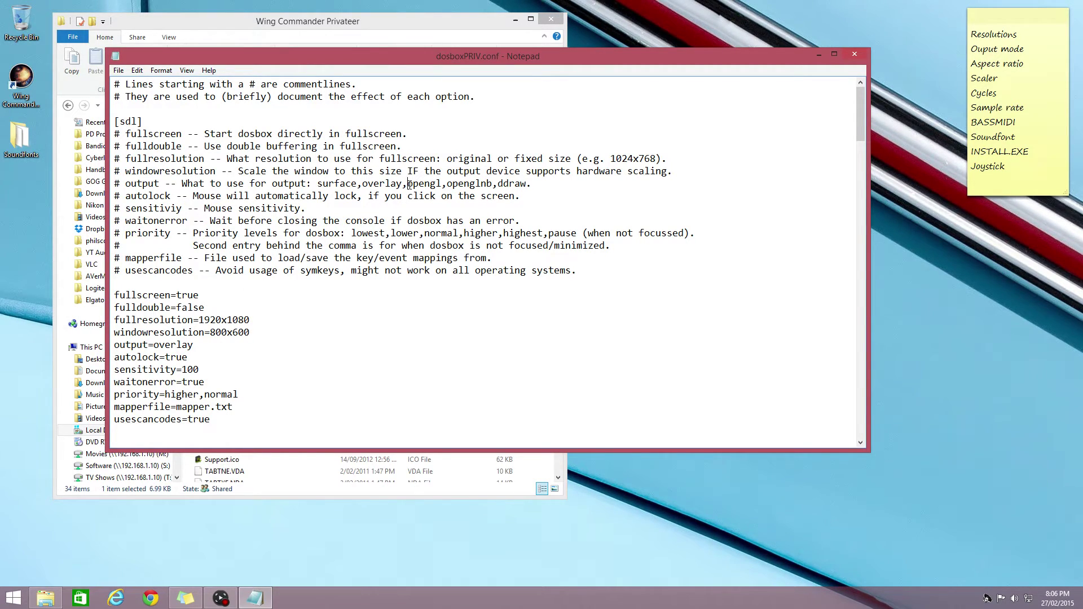
pyautogui.moveTo(408, 183); pyautogui.dragTo(528, 183)
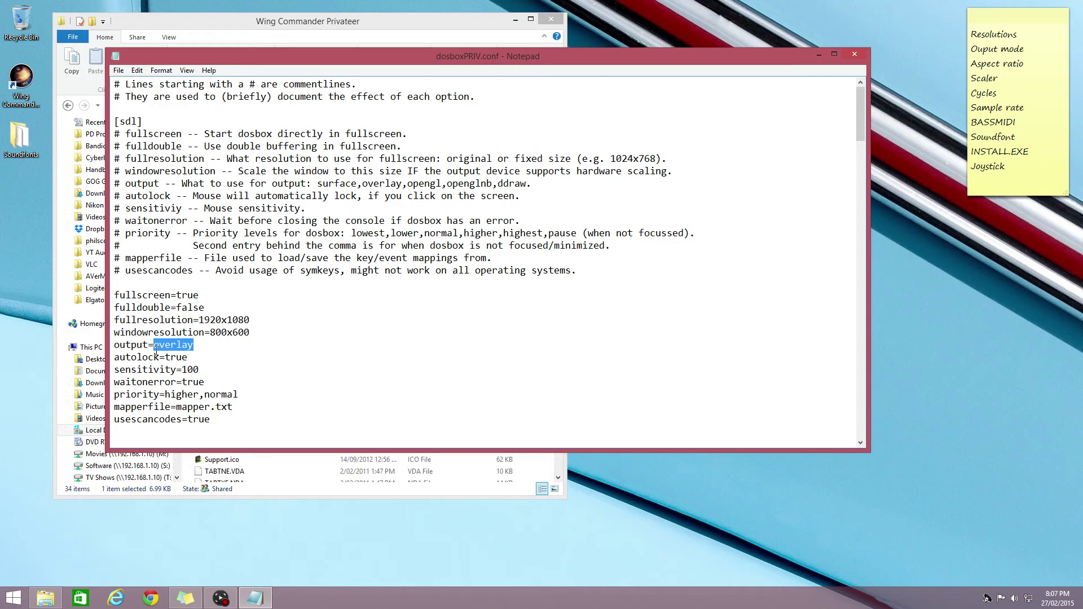
pyautogui.write('opengl')
# Set aspect to true and scaler to normal3x in the [render] section.
pyautogui.scroll(-7, 158, 351)
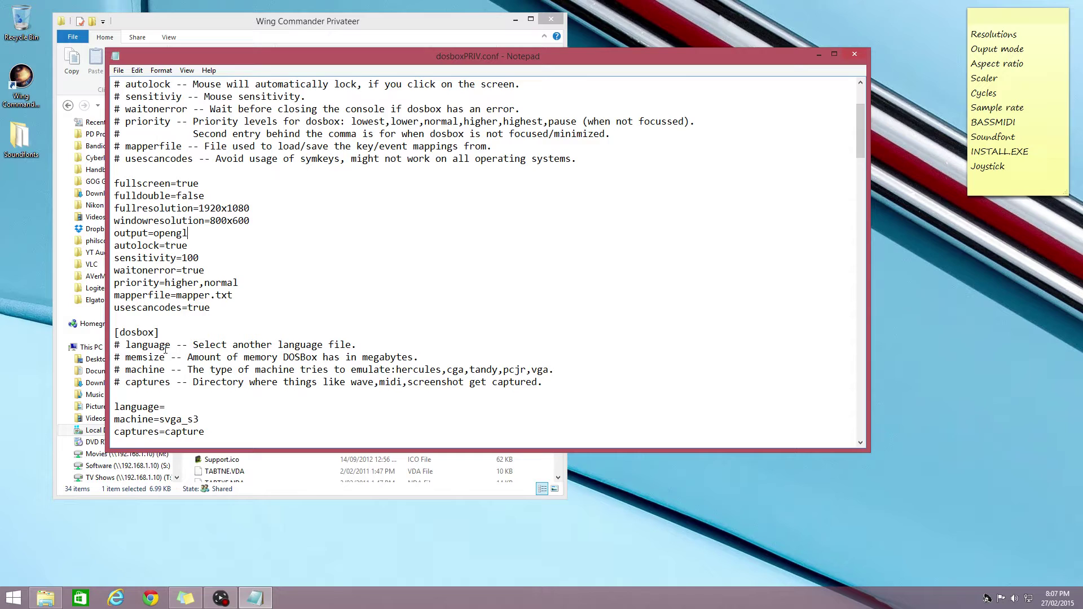
pyautogui.scroll(-2, 166, 349)
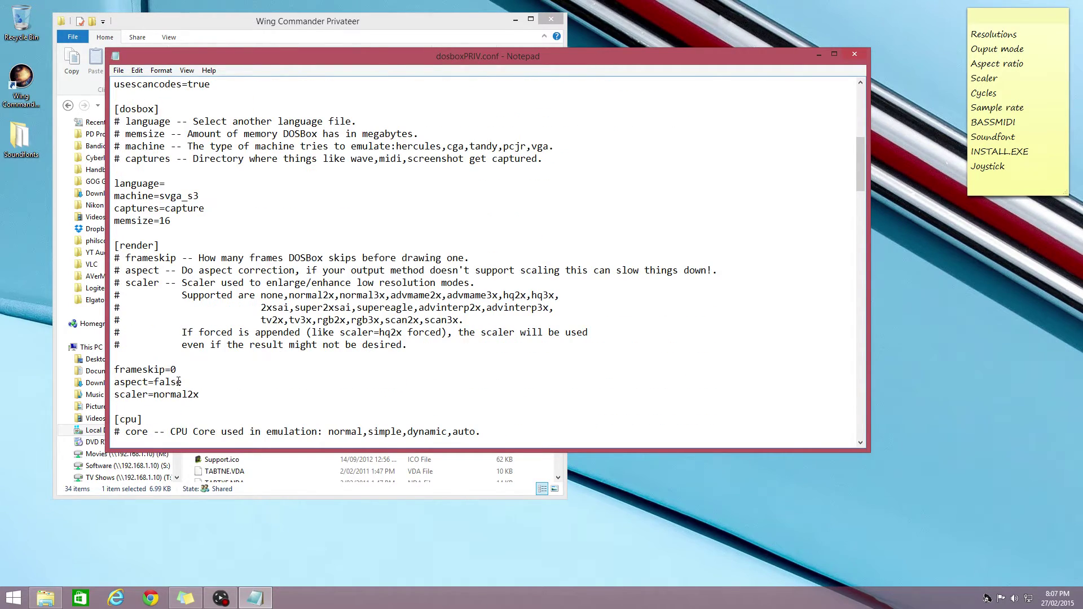
pyautogui.moveTo(182, 382); pyautogui.dragTo(154, 381)
pyautogui.write('true')
pyautogui.write('3')
# Set cycles to fixed 50000 in the [cpu] section and the mixer rate to 48000.
pyautogui.scroll(-7, 489, 259)
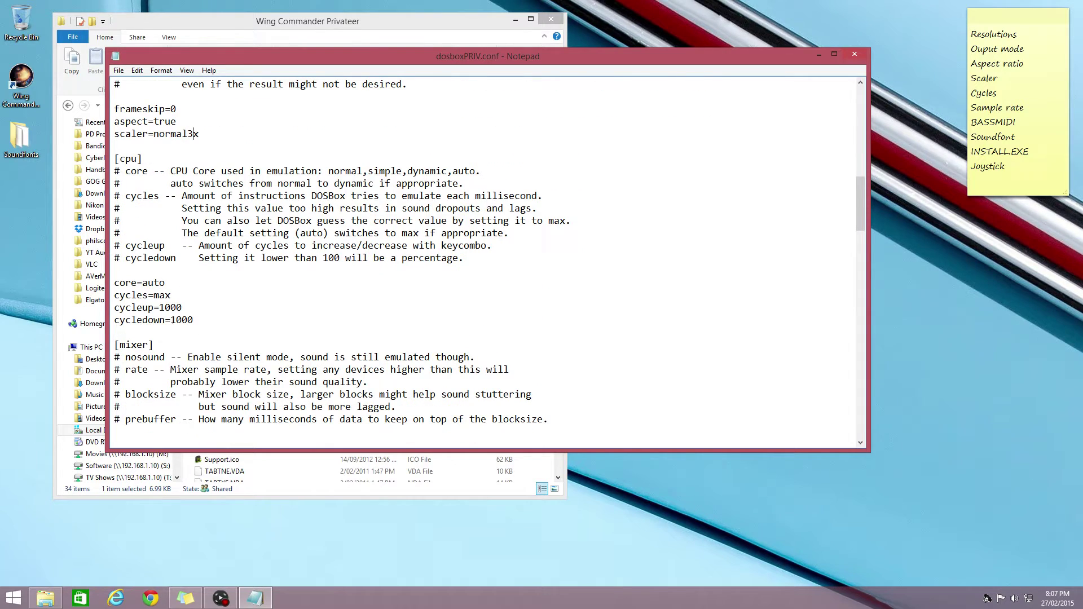
pyautogui.moveTo(172, 295); pyautogui.dragTo(153, 295)
pyautogui.write('fixed 50000')
pyautogui.scroll(-3, 172, 314)
pyautogui.moveTo(171, 345); pyautogui.dragTo(145, 345)
pyautogui.write('48000')
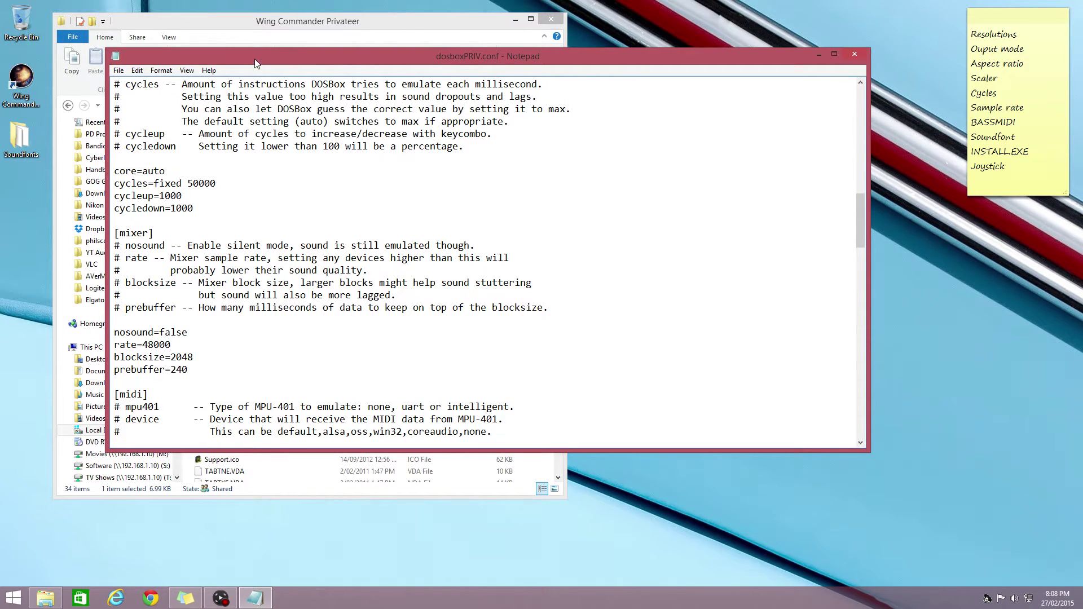
# Open the BASSMIDI driver configuration with administrator approval and place it clear of the config file's [midi] section.
pyautogui.moveTo(254, 59); pyautogui.dragTo(400, 99)
pyautogui.scroll(-2, 316, 319)
pyautogui.scroll(-2, 317, 322)
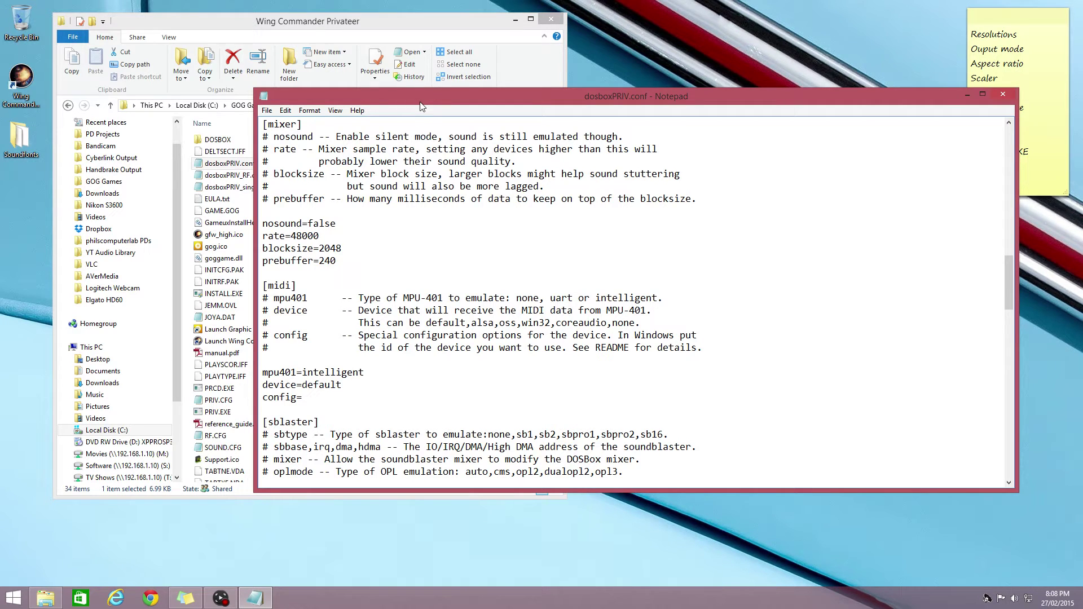
pyautogui.moveTo(417, 102); pyautogui.dragTo(340, 181)
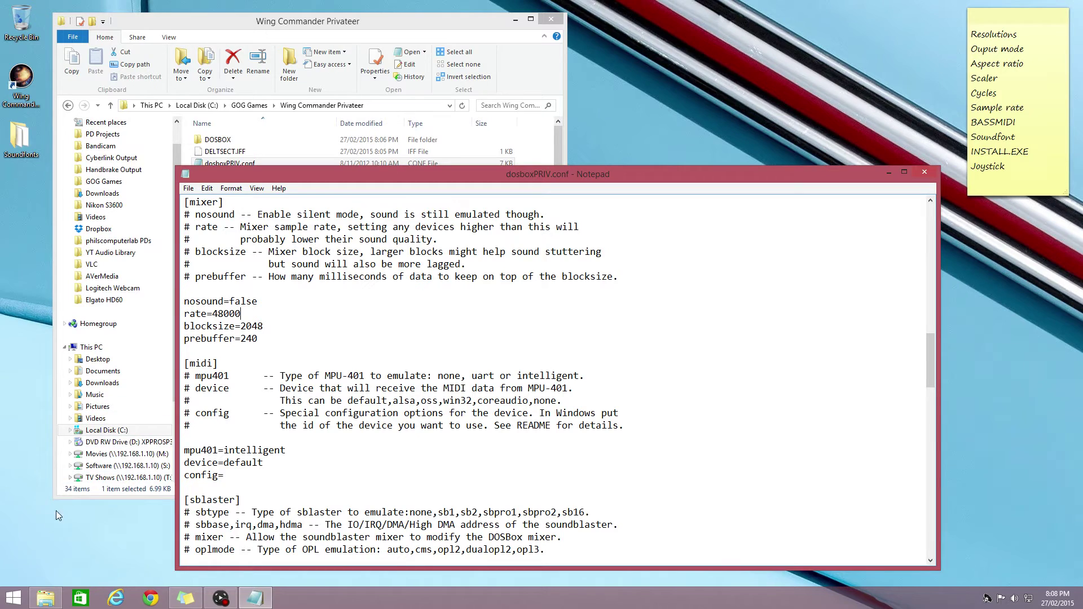
pyautogui.click(17, 601)
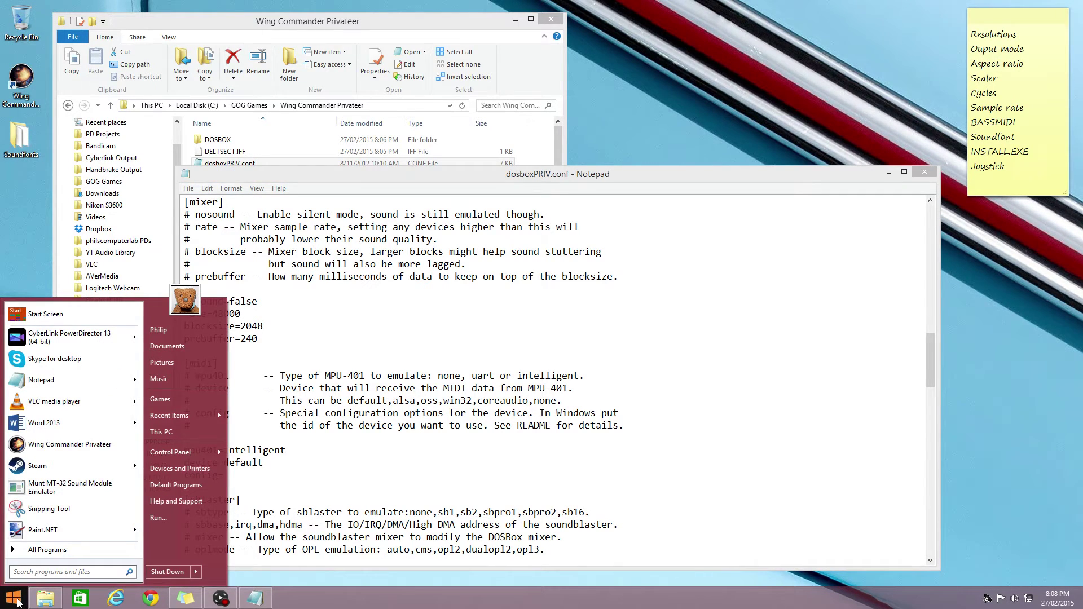
pyautogui.write('bass')
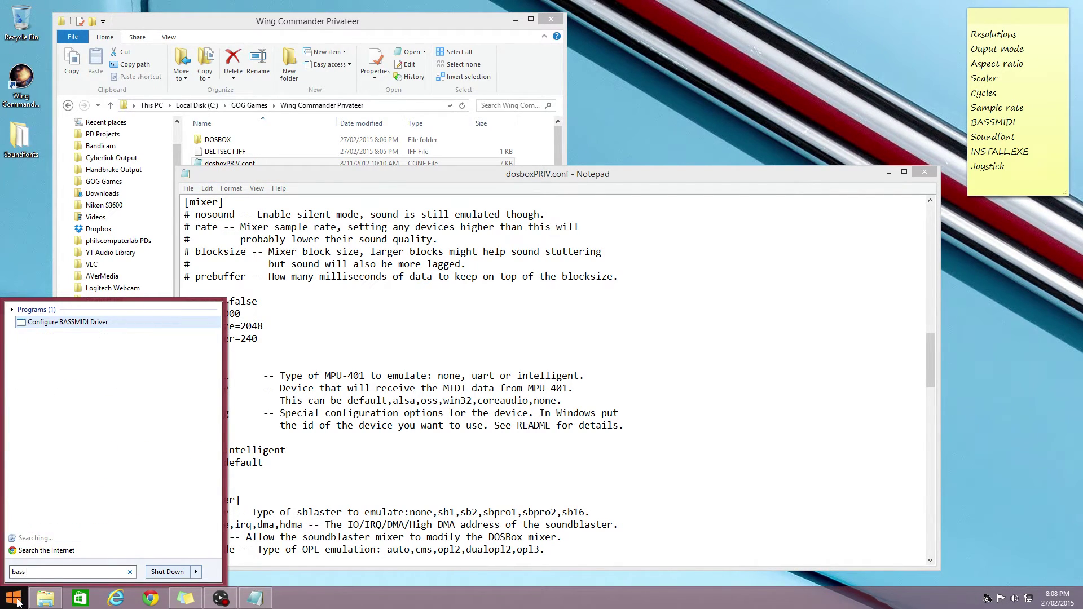
pyautogui.click(83, 322)
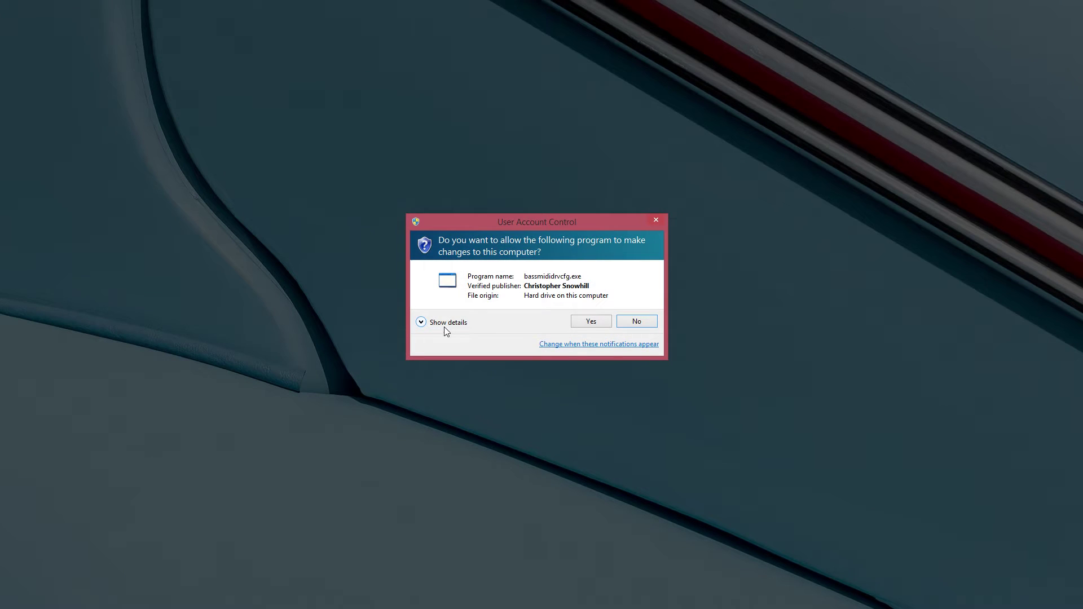
pyautogui.click(590, 319)
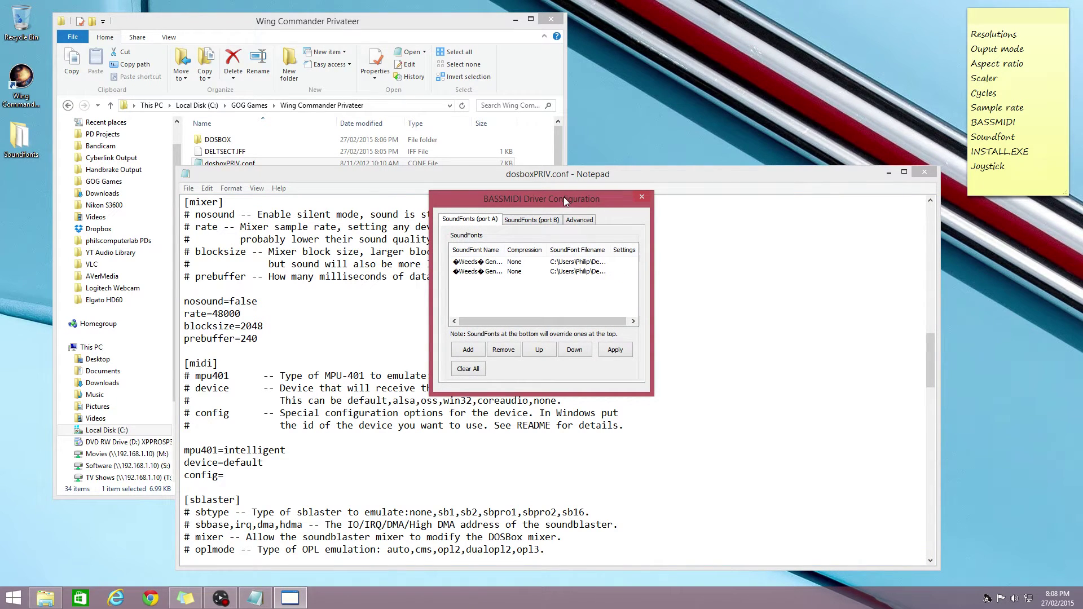
pyautogui.moveTo(564, 198); pyautogui.dragTo(865, 15)
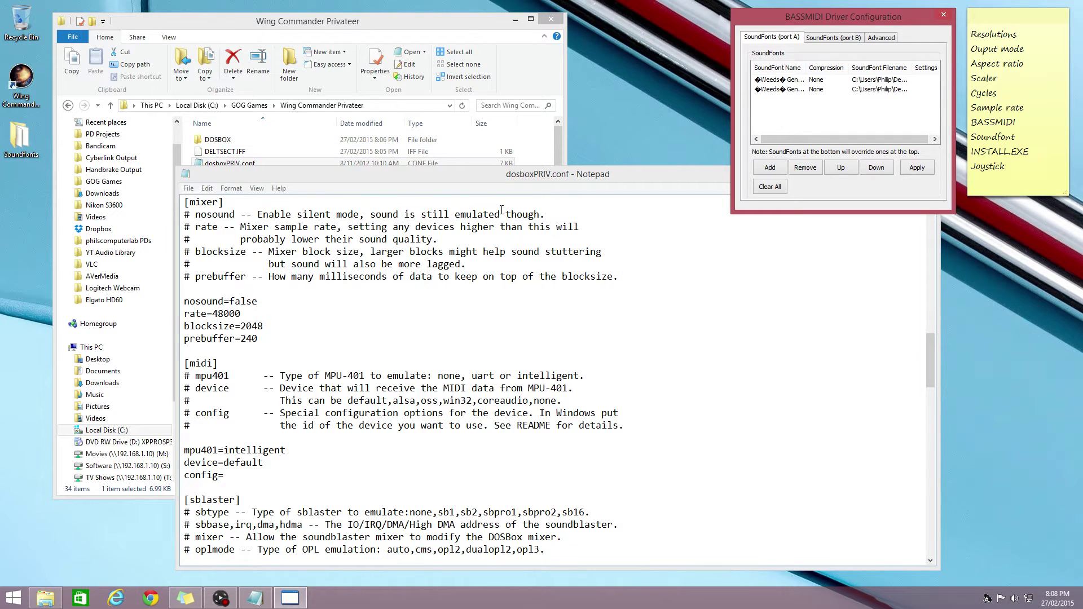
# Run DOSBox.exe from the game's DOSBOX folder, list the MIDI devices with mixer /listmidi, and close DOSBox.
pyautogui.click(274, 26)
pyautogui.doubleClick(220, 141)
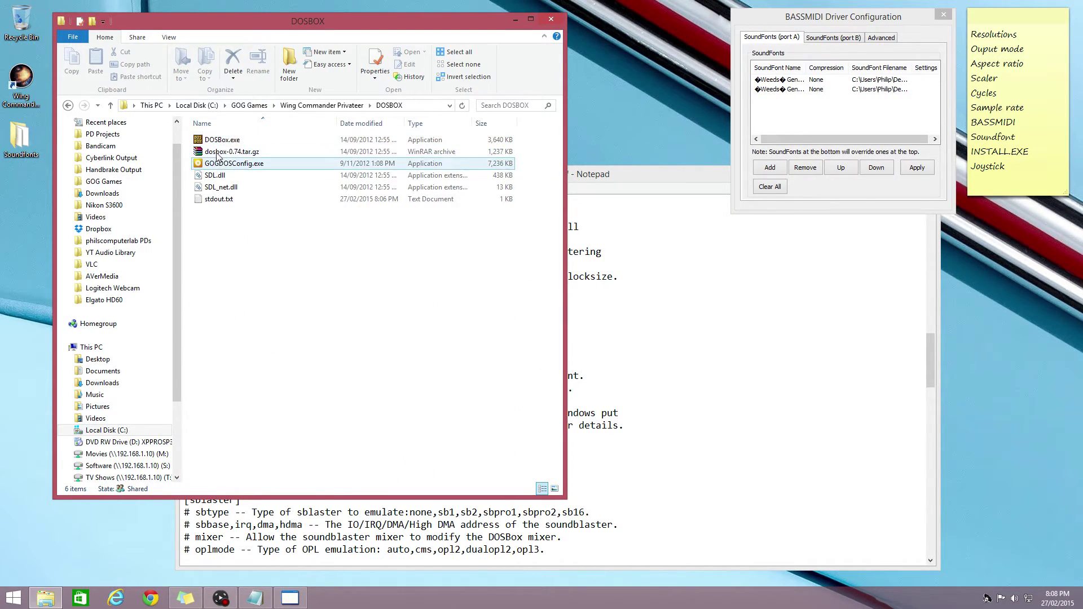
pyautogui.doubleClick(220, 141)
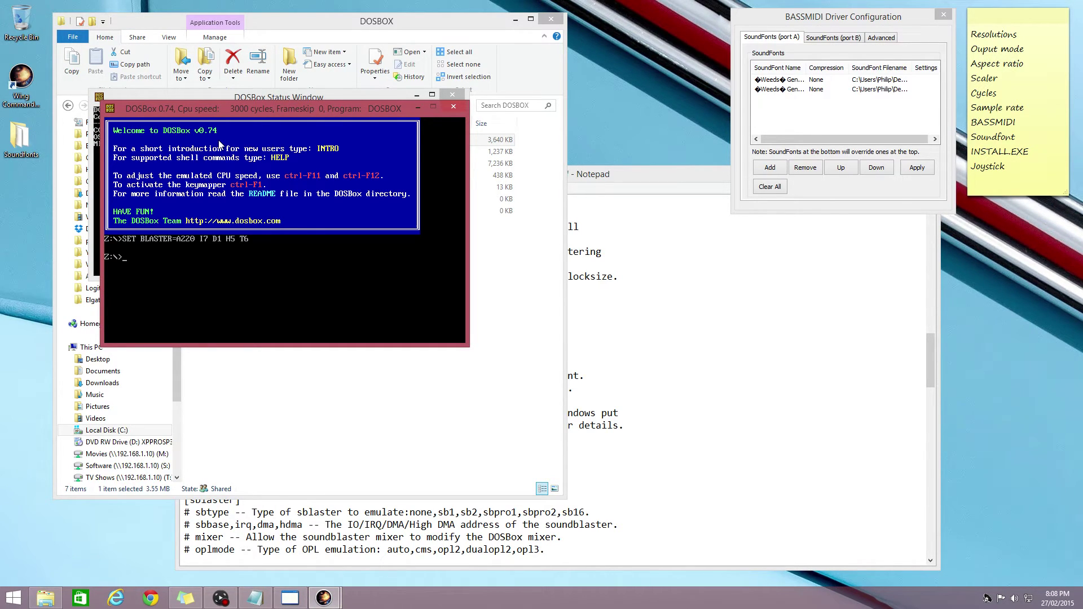
pyautogui.write('mixer /listmidi')
pyautogui.press('Return')
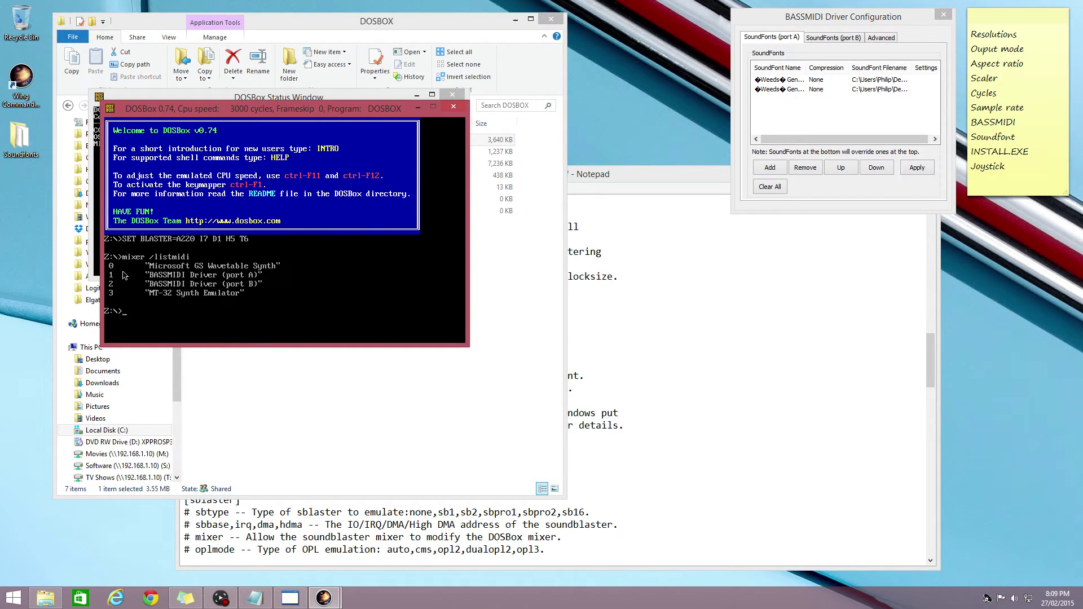
pyautogui.click(453, 107)
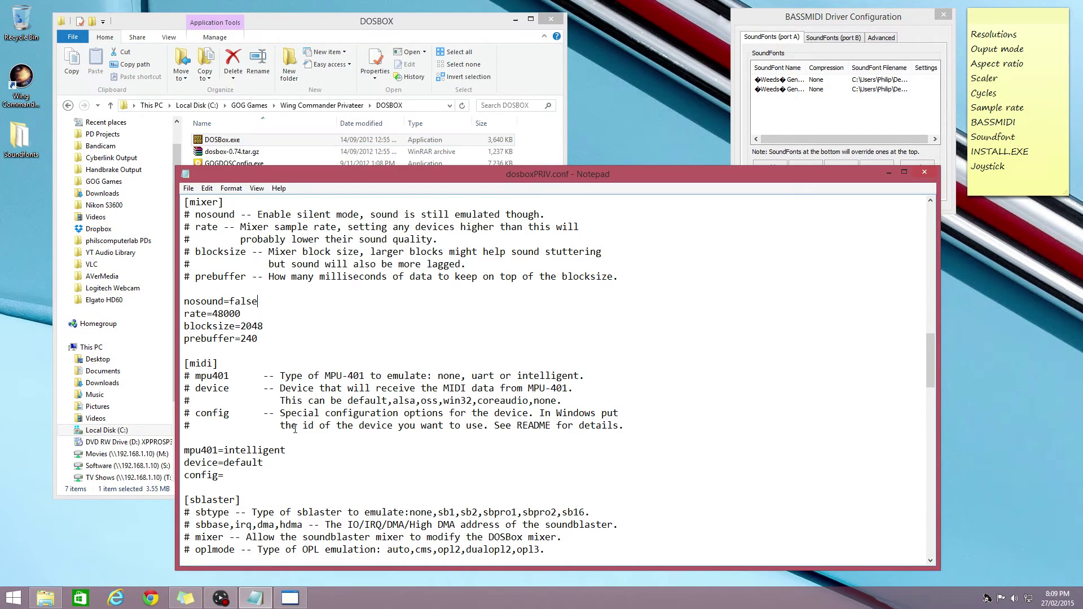
# Change the [midi] config line to midiconfig=1 and set oplrate to 48000 in the [sblaster] section.
pyautogui.write('1')
pyautogui.write('midi')
pyautogui.scroll(-2, 253, 406)
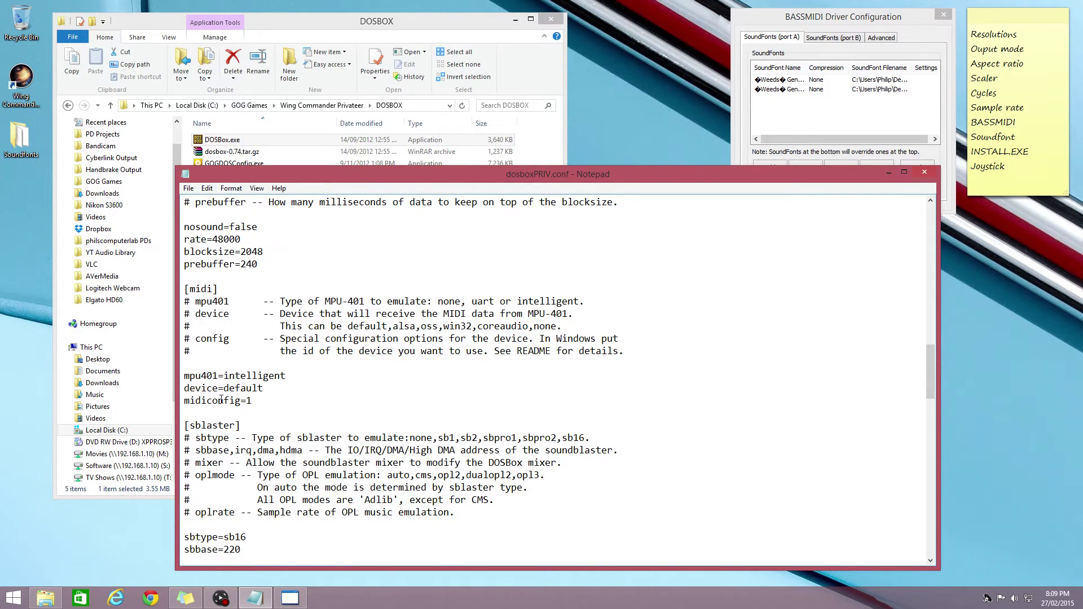
pyautogui.scroll(-5, 221, 400)
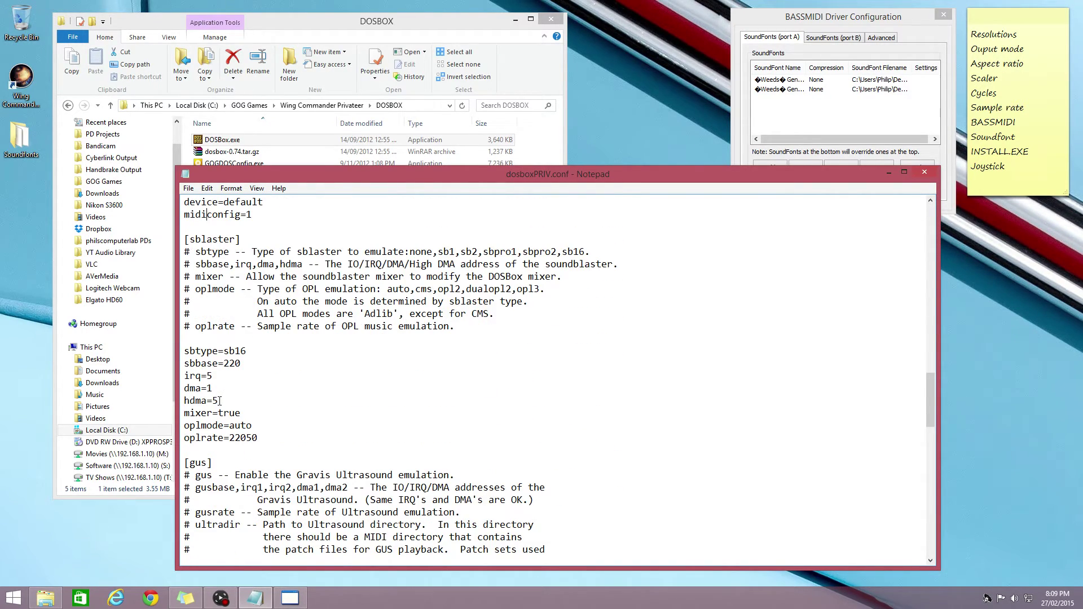
pyautogui.moveTo(262, 439); pyautogui.dragTo(231, 440)
pyautogui.write('48000')
# Set joysticktype to 2axis in the [joystick] section and check the timed setting.
pyautogui.scroll(-3, 317, 349)
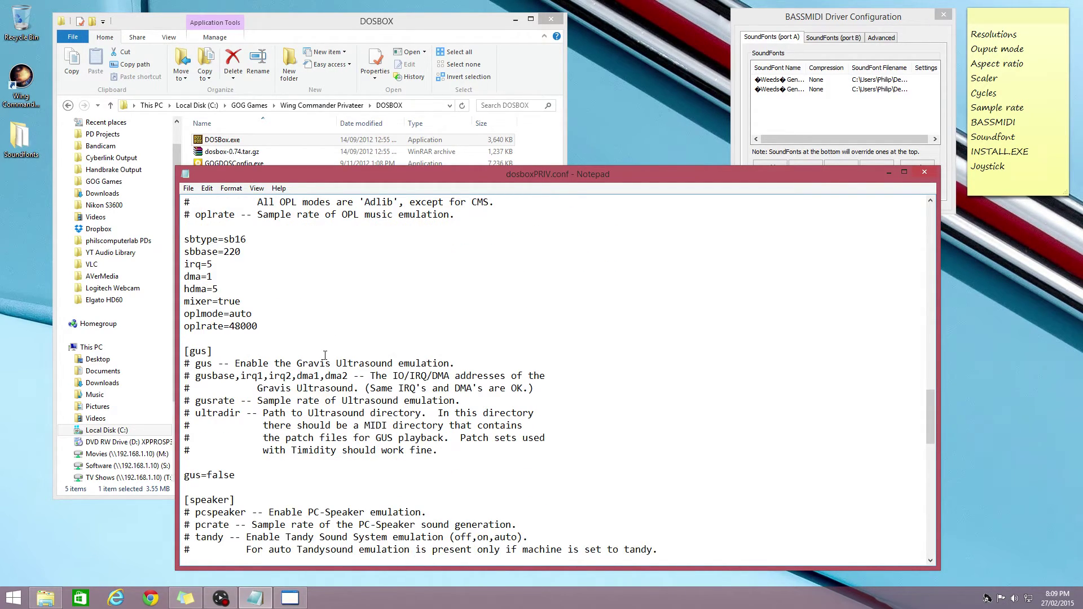
pyautogui.scroll(-9, 325, 355)
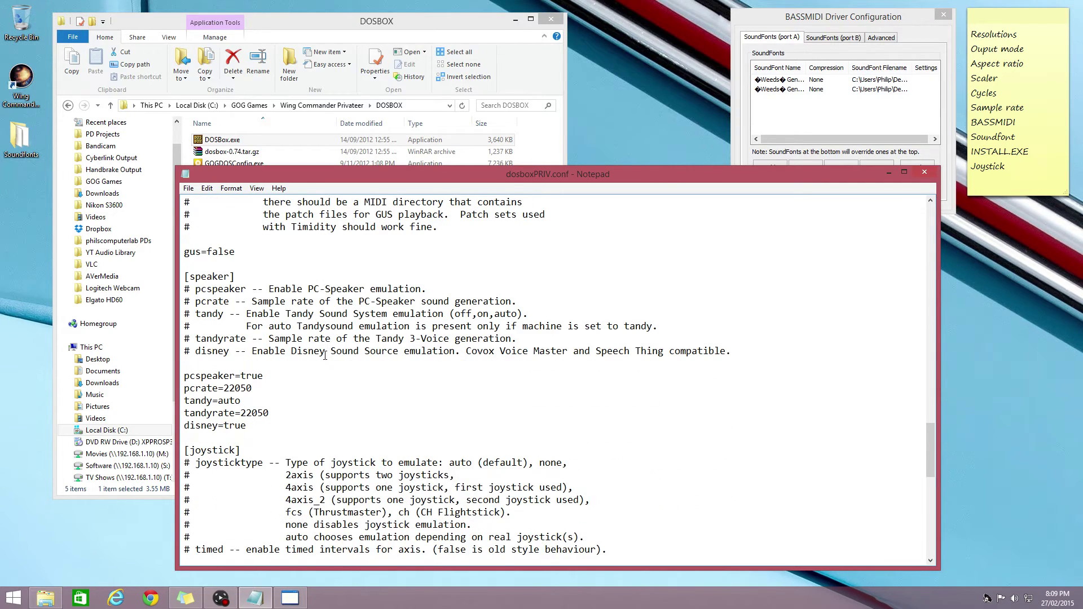
pyautogui.scroll(-3, 325, 355)
pyautogui.scroll(2, 325, 356)
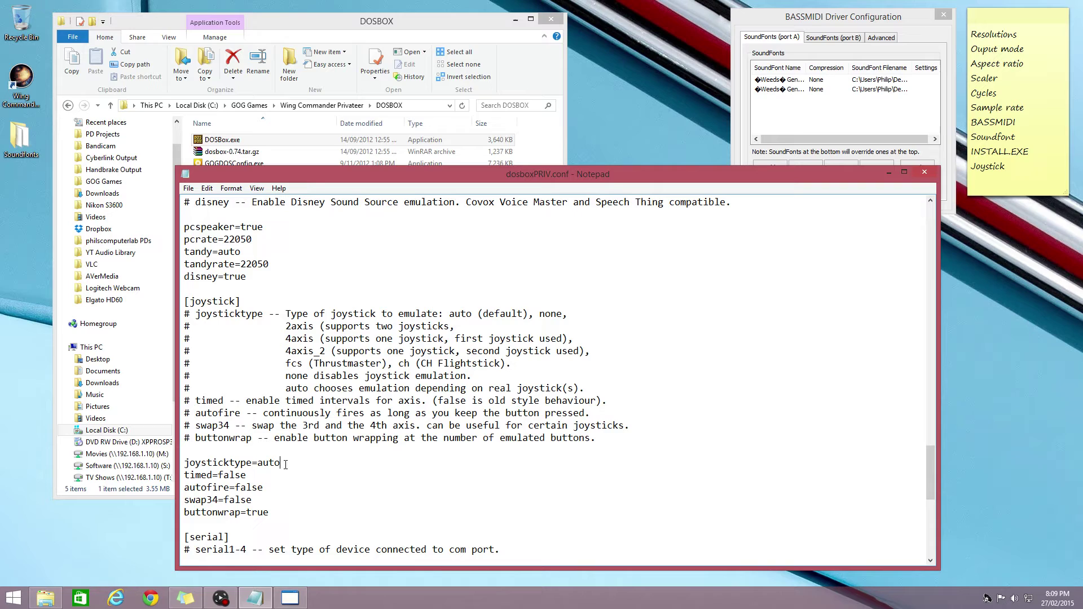
pyautogui.moveTo(281, 463); pyautogui.dragTo(257, 464)
pyautogui.write('2axis')
pyautogui.moveTo(245, 475); pyautogui.dragTo(218, 475)
pyautogui.moveTo(246, 475); pyautogui.dragTo(217, 475)
pyautogui.scroll(-2, 316, 460)
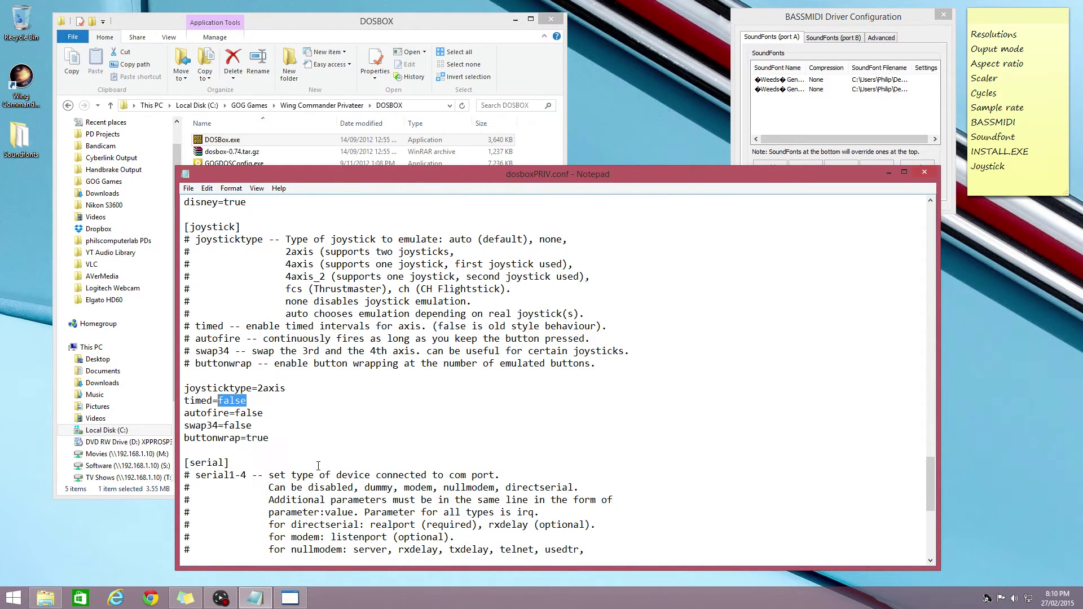
# Save the changes to dosboxPRIV.conf and close the file.
pyautogui.moveTo(257, 177); pyautogui.dragTo(401, 169)
pyautogui.click(333, 180)
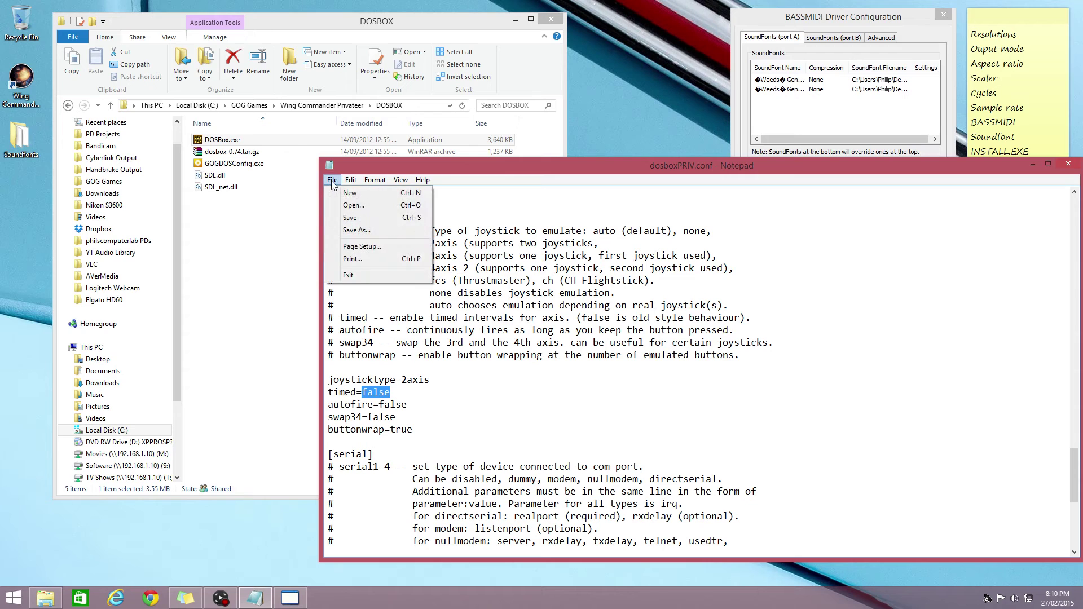
pyautogui.click(349, 217)
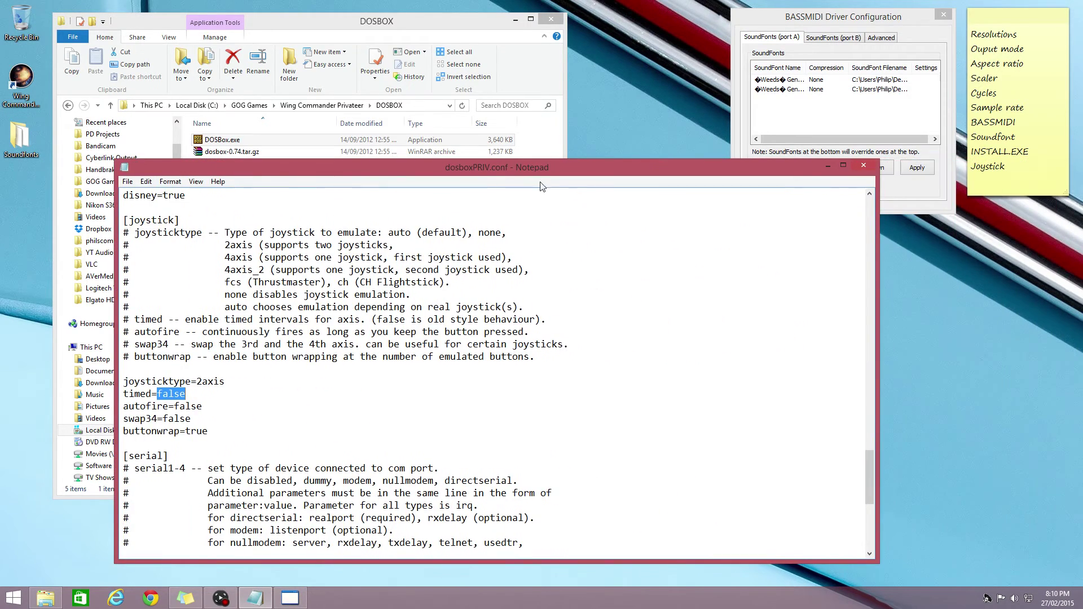
pyautogui.click(1068, 164)
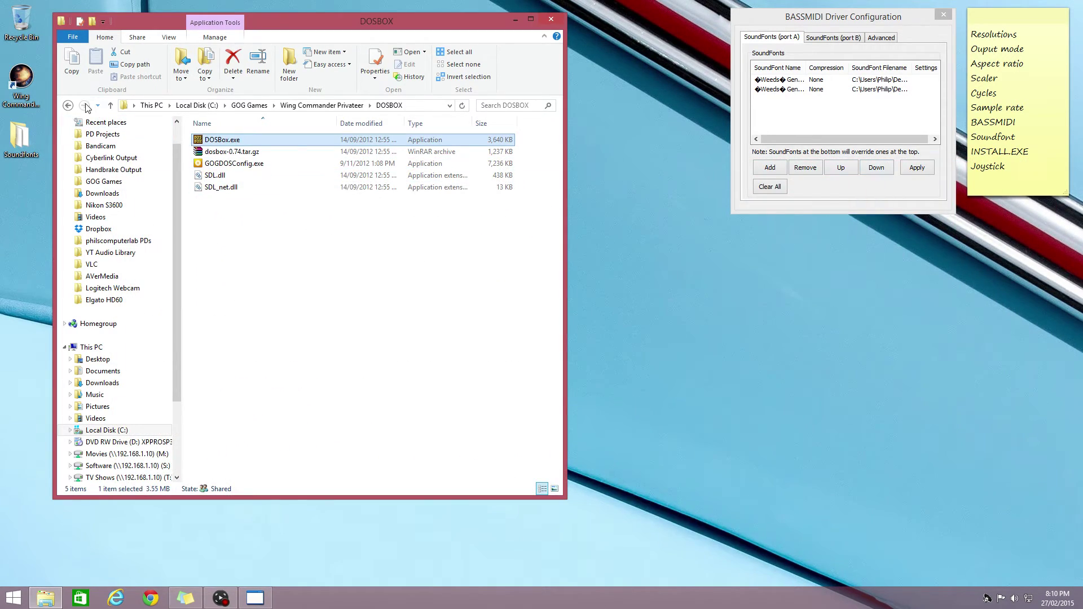
# Return to the Wing Commander Privateer folder and enlarge its window to fit the whole file list.
pyautogui.click(68, 106)
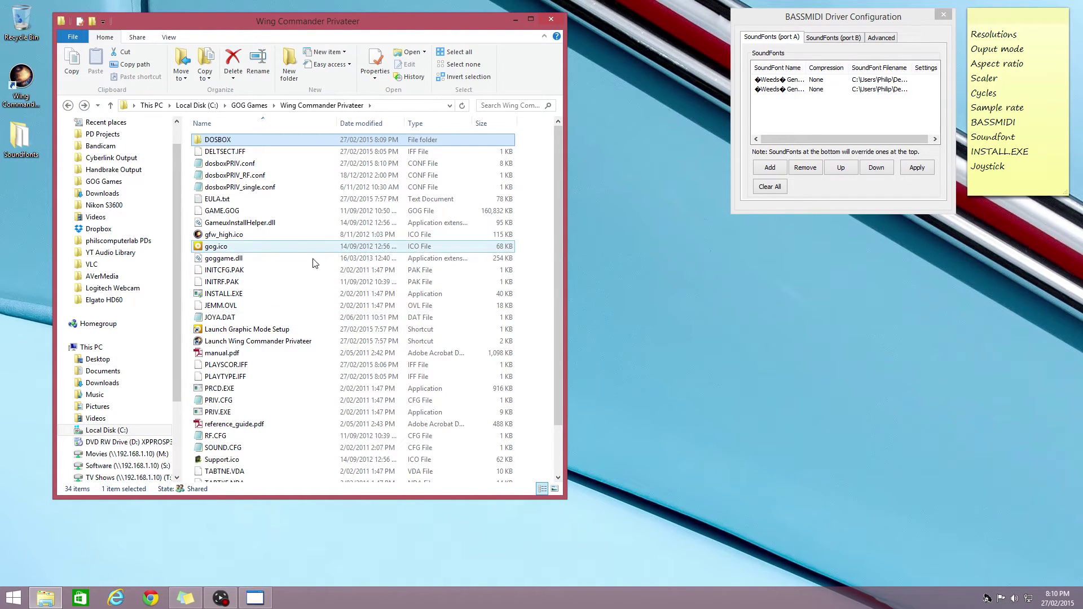
pyautogui.moveTo(566, 498); pyautogui.dragTo(733, 566)
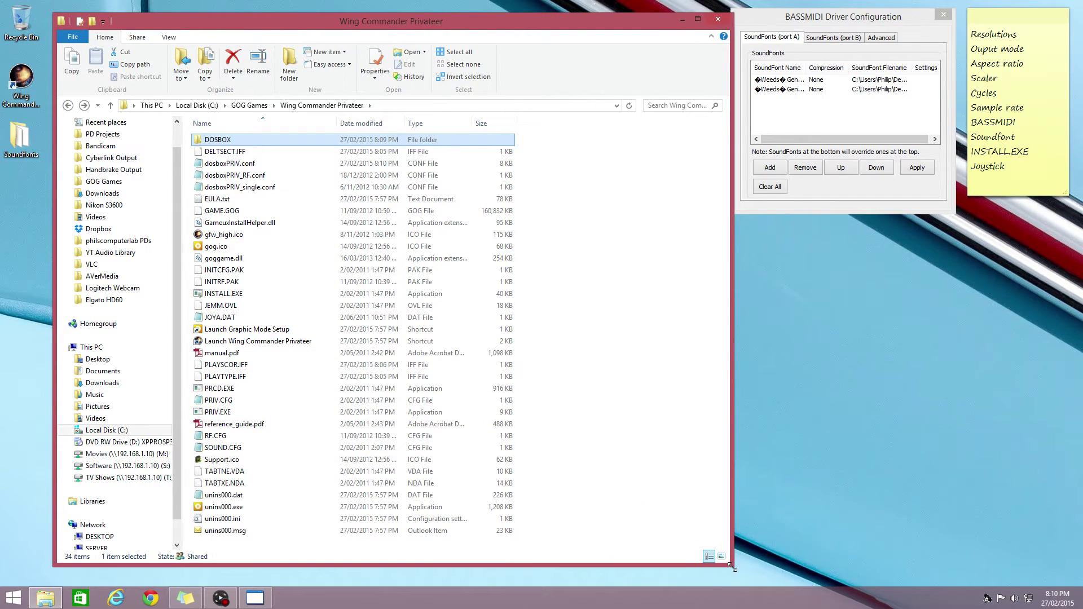
# Duplicate the Launch Wing Commander Privateer shortcut within the game folder and widen the Name column to show full file names.
pyautogui.click(225, 295)
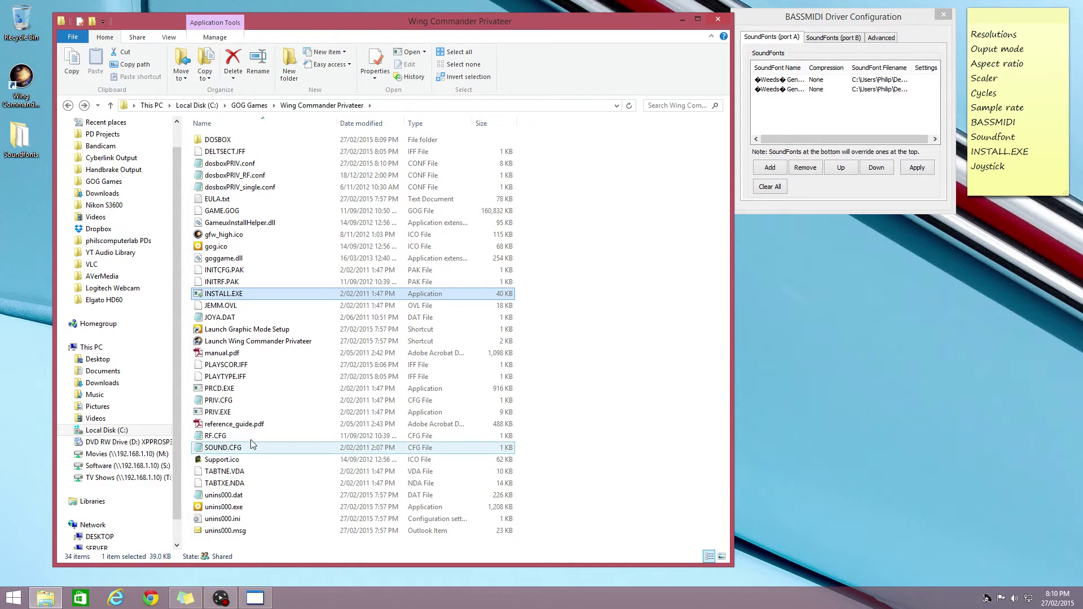
pyautogui.click(256, 342)
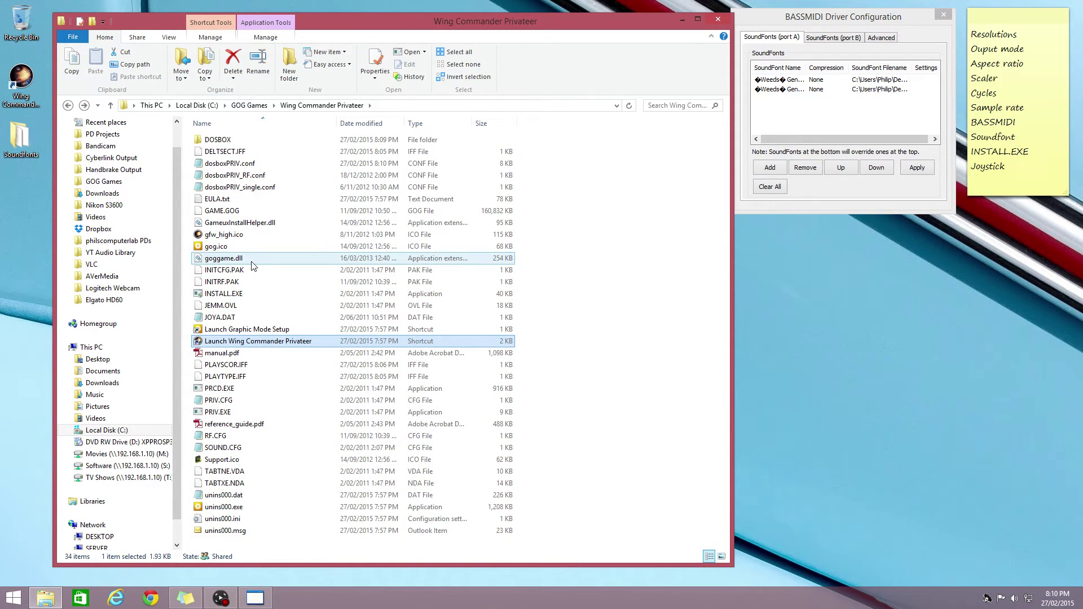
pyautogui.hotkey('ctrl', 'c')
pyautogui.hotkey('ctrl', 'v')
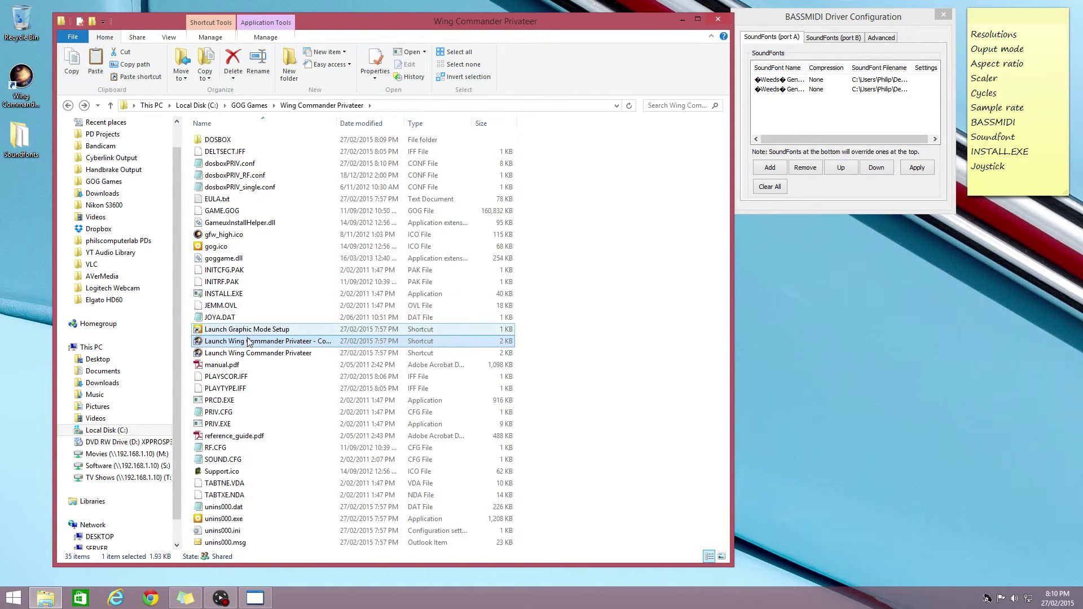
pyautogui.click(267, 355)
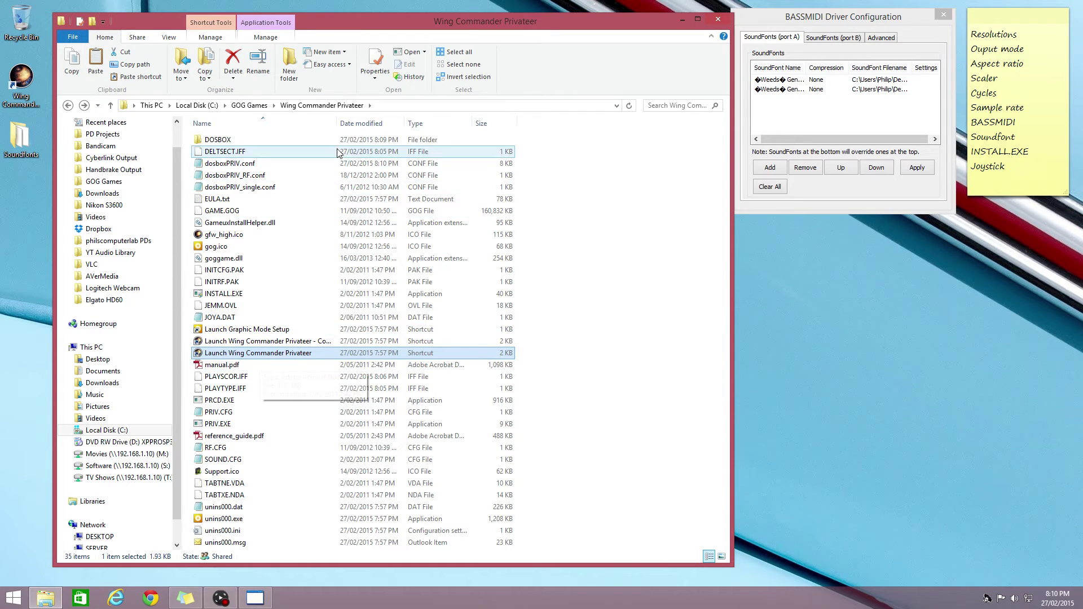
pyautogui.moveTo(337, 124); pyautogui.dragTo(389, 123)
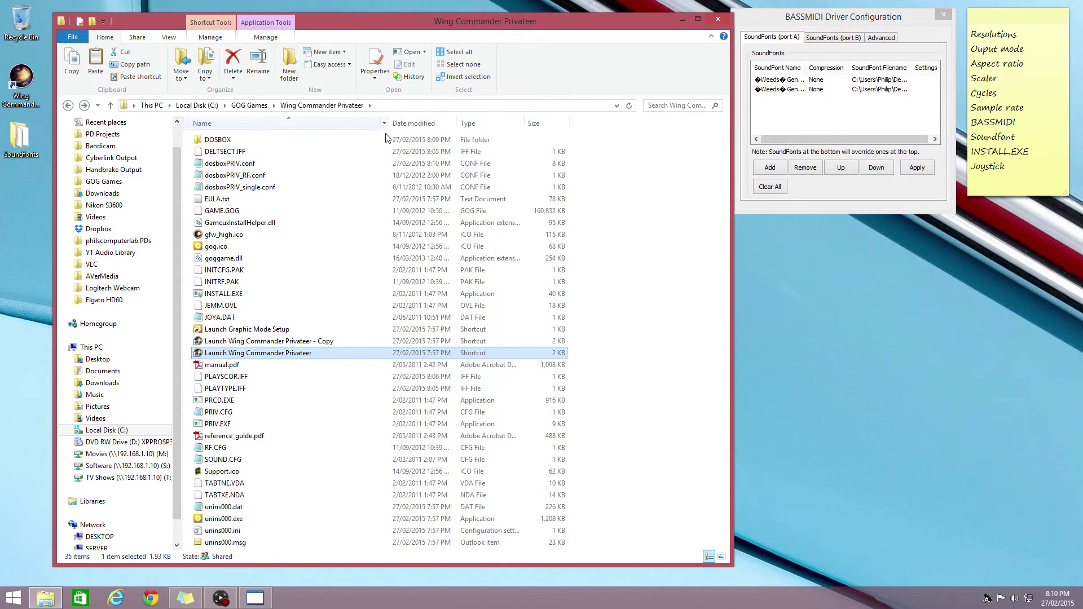
# Rename the copied Launch Wing Commander Privateer shortcut as CMD.
pyautogui.rightClick(275, 341)
pyautogui.click(305, 315)
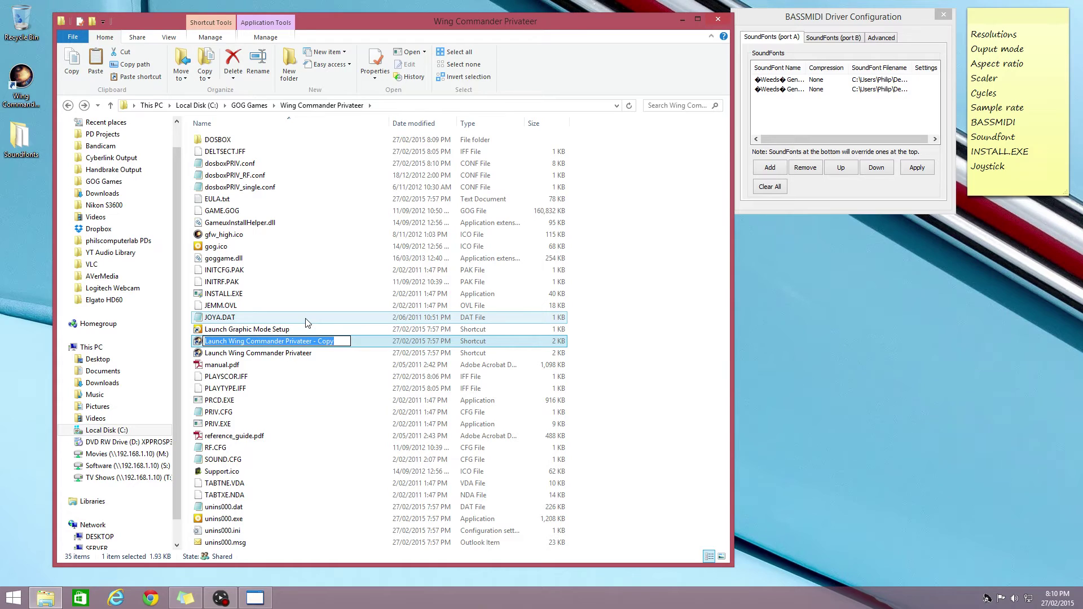
pyautogui.write('CMD')
pyautogui.press('Return')
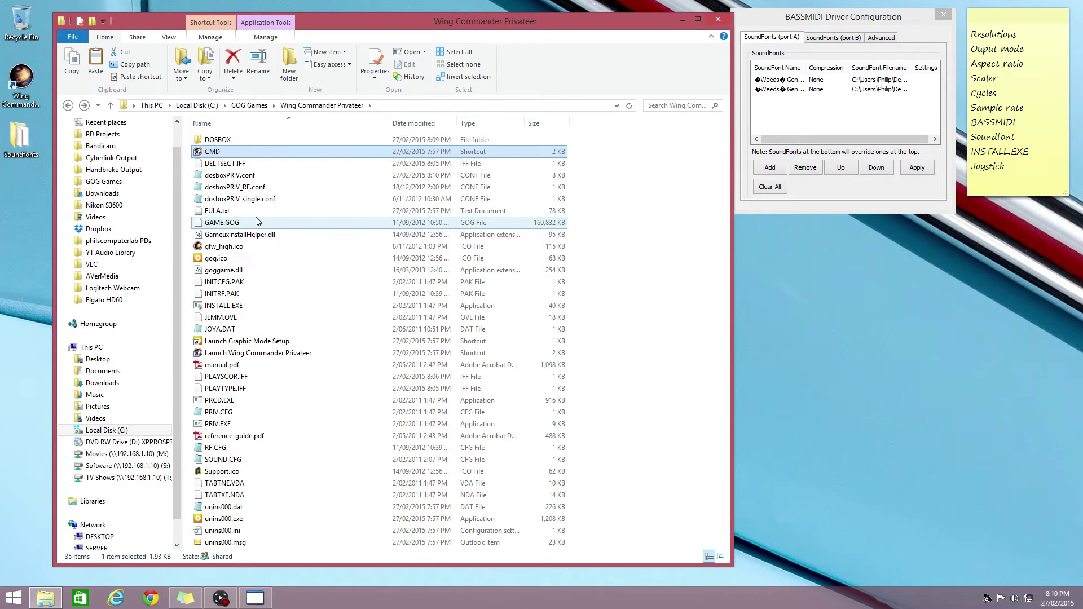
# Duplicate dosboxPRIV_single.conf within the game folder.
pyautogui.click(229, 201)
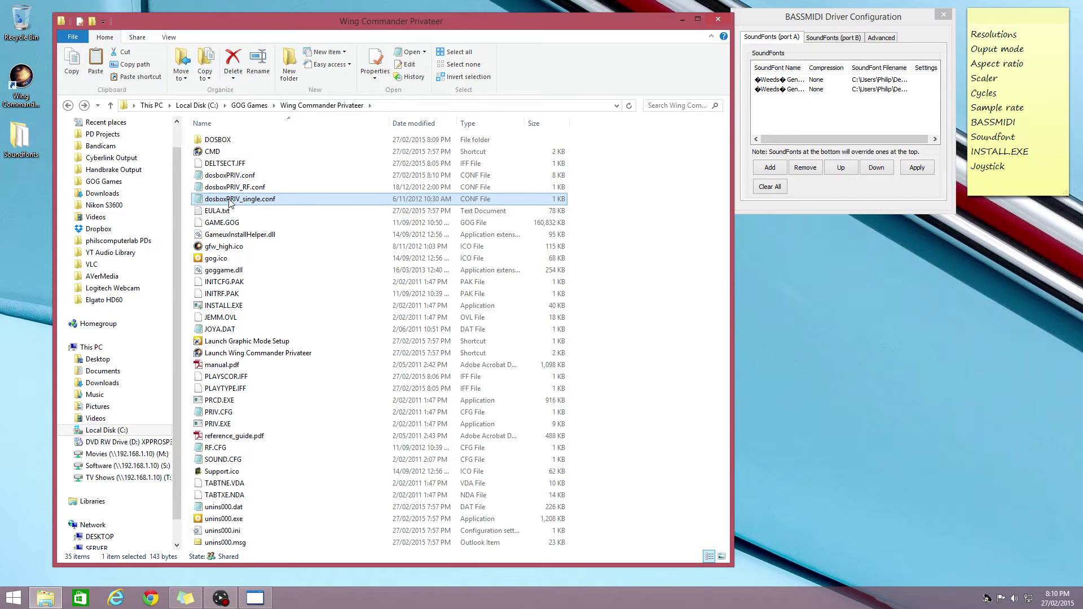
pyautogui.hotkey('ctrl', 'c')
pyautogui.hotkey('ctrl', 'v')
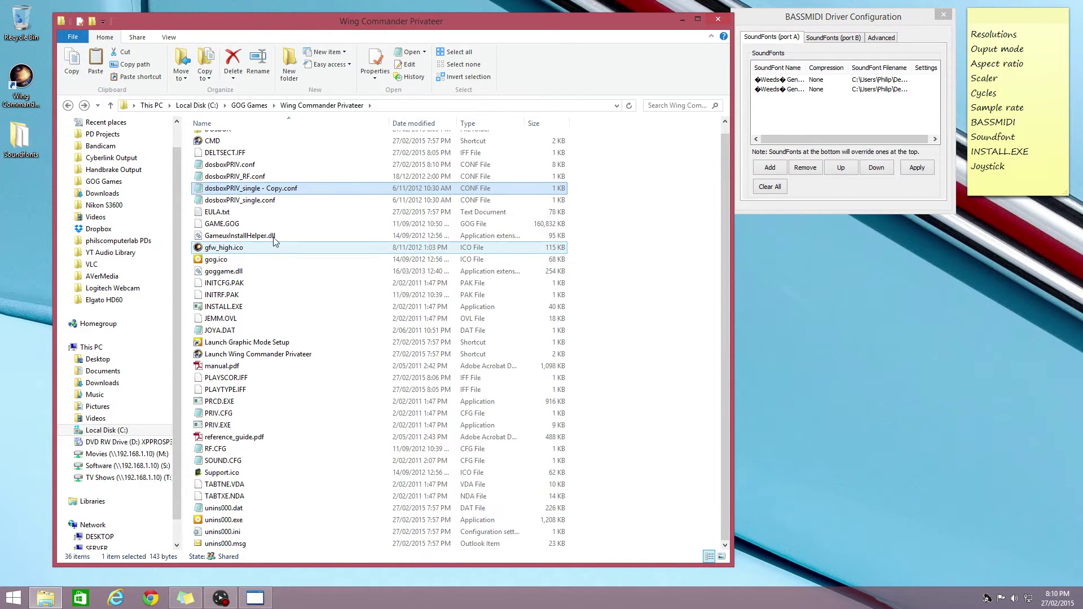
# Rename the copy of dosboxPRIV_single.conf as dosboxPRIV_CMD.conf.
pyautogui.rightClick(269, 188)
pyautogui.click(298, 369)
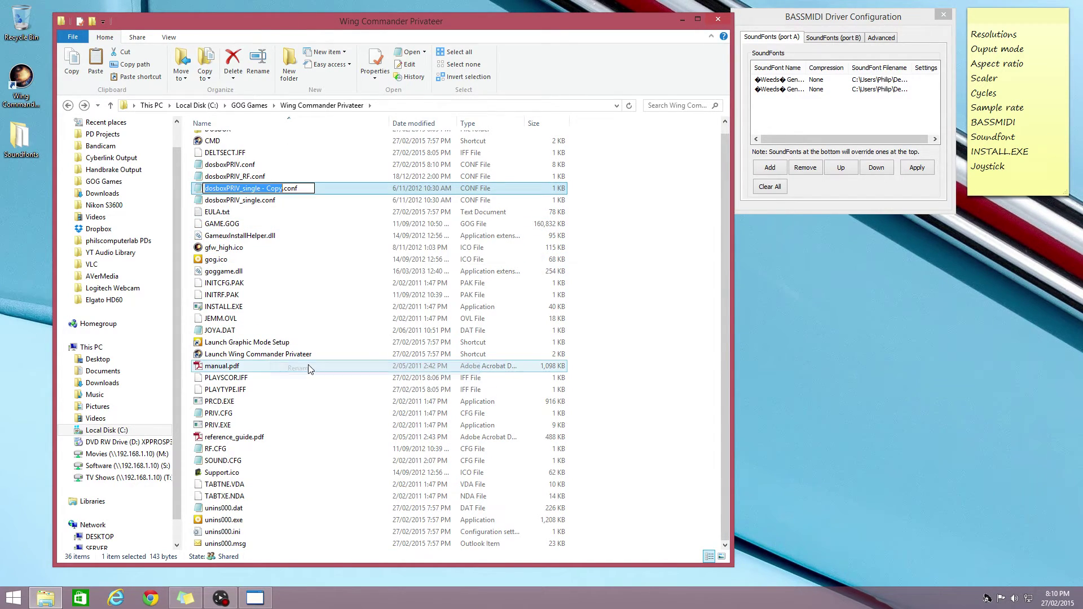
pyautogui.press('Right')
pyautogui.press('BackSpace')
pyautogui.press('BackSpace')
pyautogui.press('BackSpace')
pyautogui.press('BackSpace')
pyautogui.press('BackSpace')
pyautogui.press('BackSpace')
pyautogui.press('BackSpace')
pyautogui.press('BackSpace')
pyautogui.press('BackSpace')
pyautogui.press('BackSpace')
pyautogui.press('BackSpace')
pyautogui.press('BackSpace')
pyautogui.press('BackSpace')
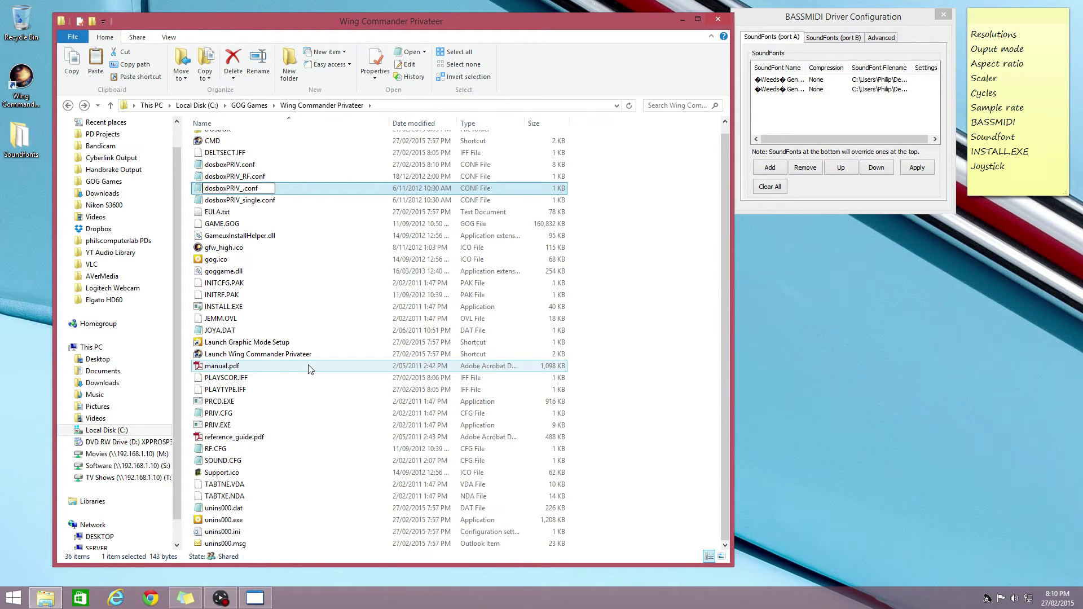
pyautogui.write('CMD')
pyautogui.press('Return')
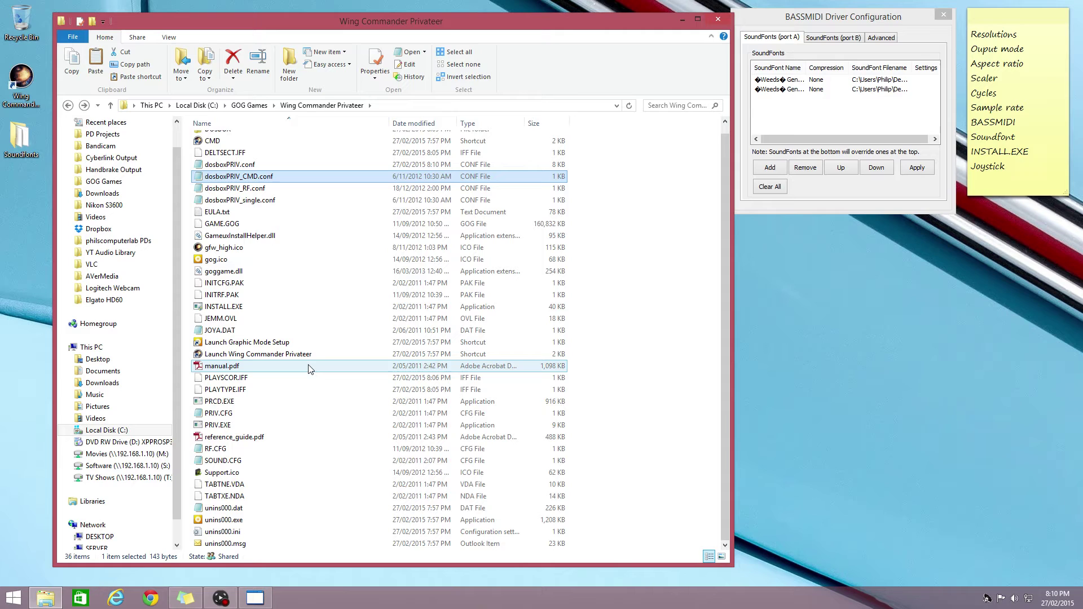
# Edit the CMD shortcut's target so that it loads dosboxPRIV_CMD.conf instead of dosboxPRIV_single.conf.
pyautogui.scroll(1, 288, 301)
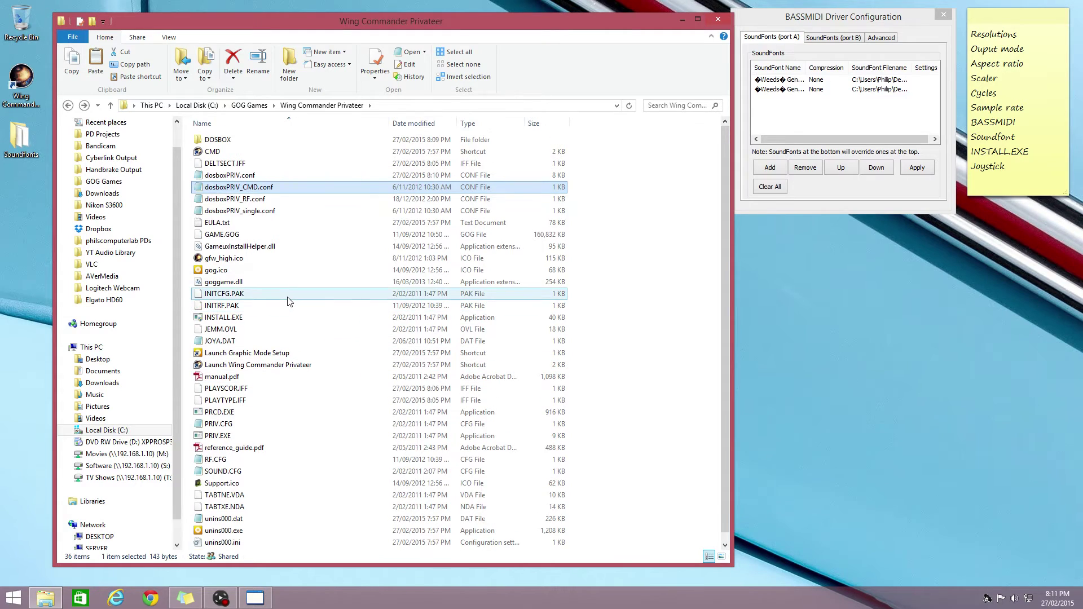
pyautogui.rightClick(214, 153)
pyautogui.click(242, 413)
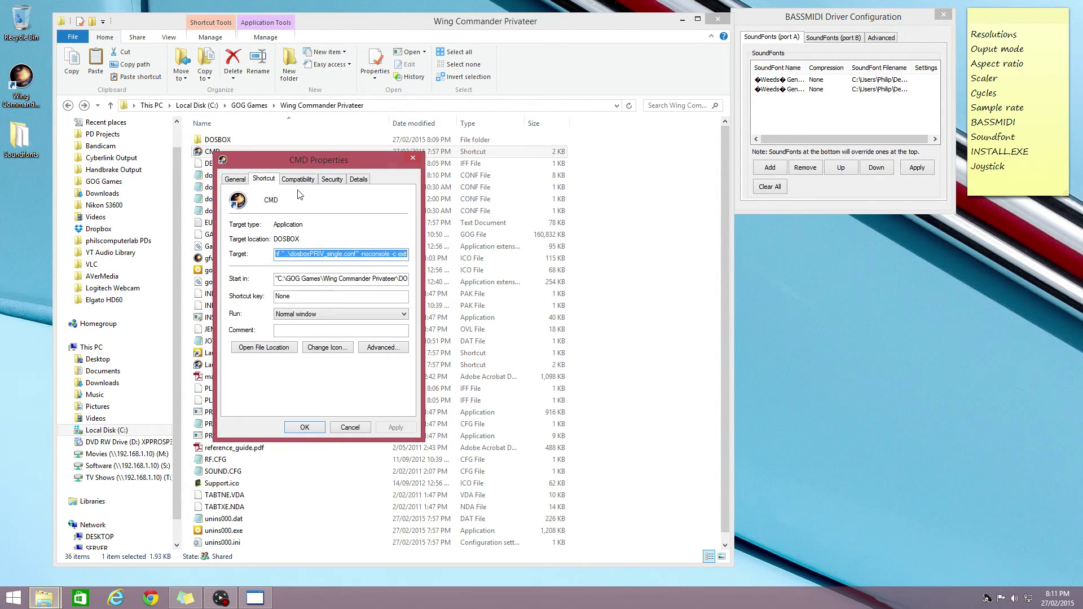
pyautogui.moveTo(322, 159); pyautogui.dragTo(394, 167)
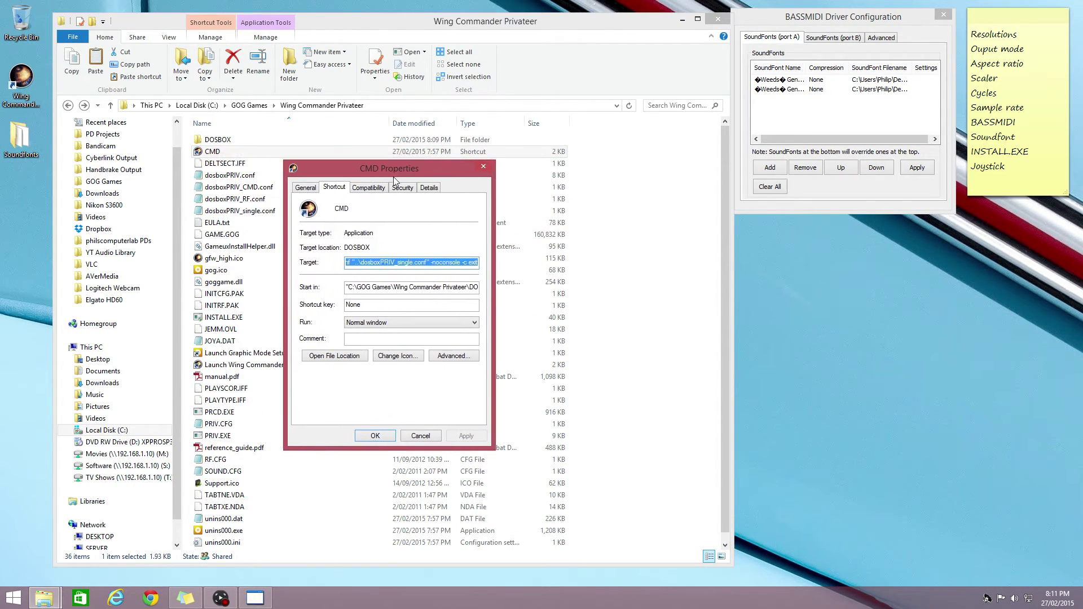
pyautogui.click(398, 264)
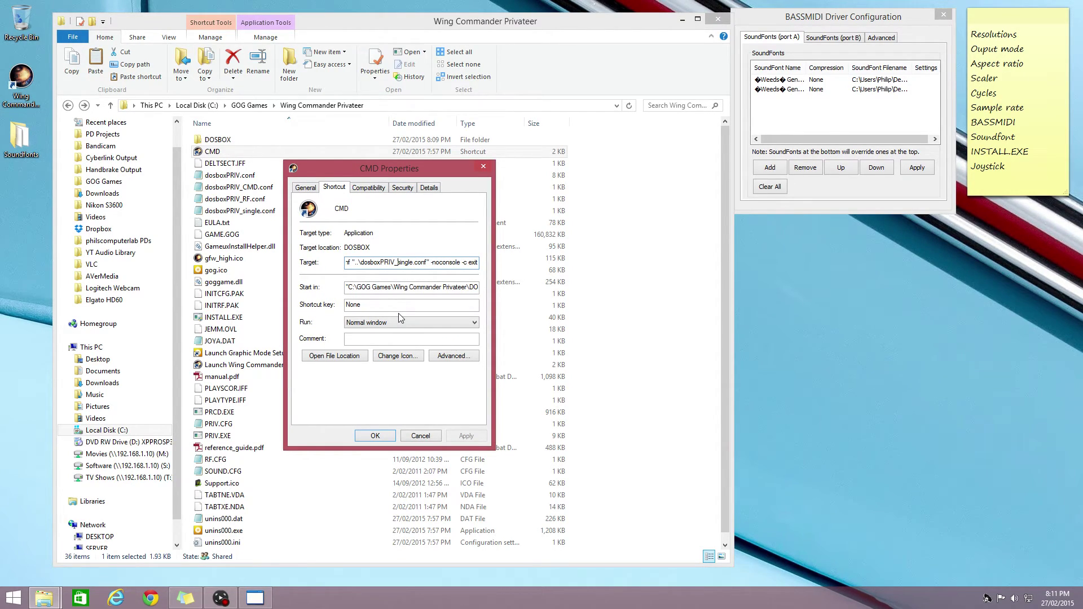
pyautogui.write('CMD')
pyautogui.press('Delete')
pyautogui.press('Delete')
pyautogui.press('Delete')
pyautogui.press('Delete')
pyautogui.press('Delete')
pyautogui.press('Delete')
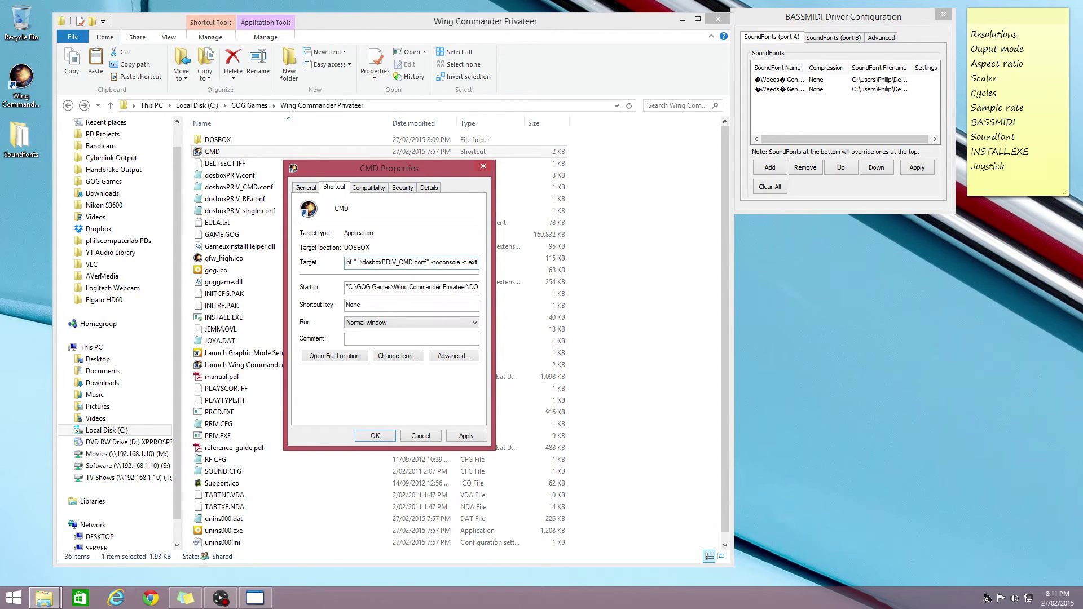
# Remove the trailing exit command from the CMD shortcut's target and accept the changed properties.
pyautogui.press('BackSpace')
pyautogui.press('BackSpace')
pyautogui.press('BackSpace')
pyautogui.press('BackSpace')
pyautogui.press('BackSpace')
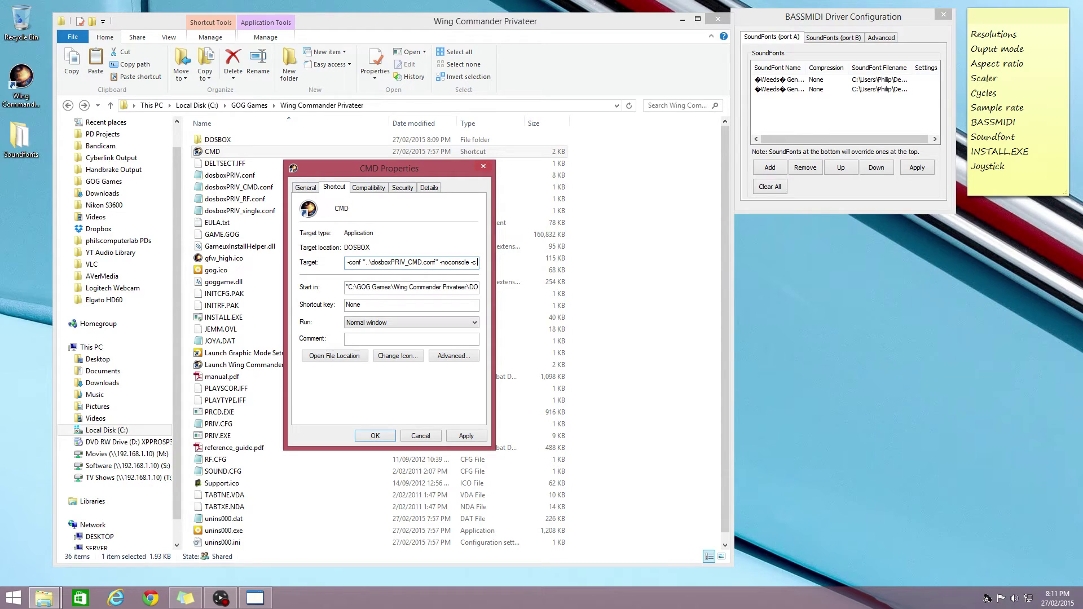
pyautogui.click(389, 437)
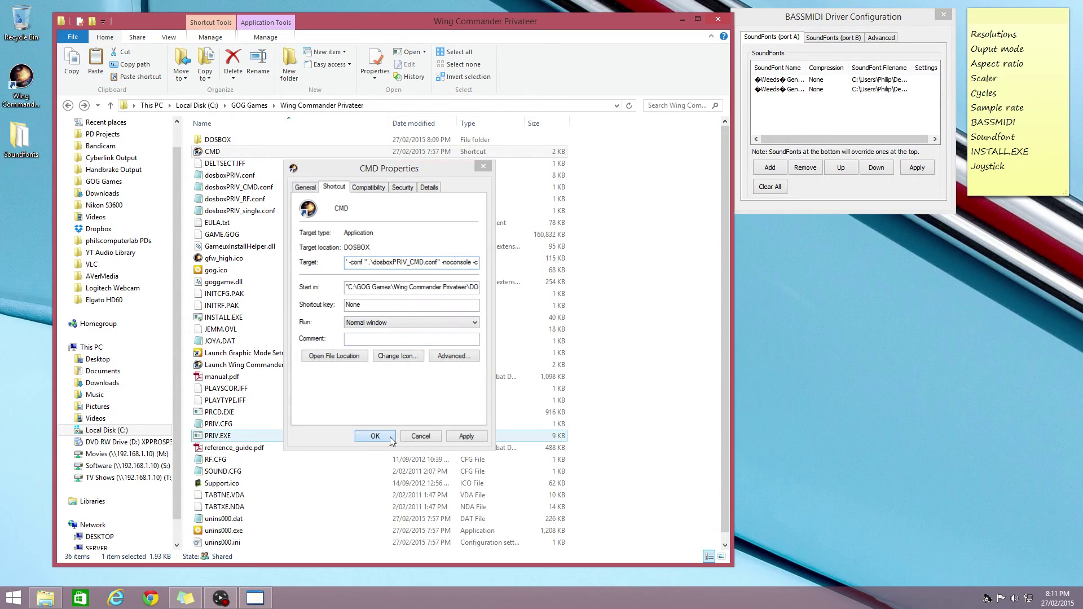
# Delete the cls, priv.exe and exit lines from the autoexec section of dosboxPRIV_CMD.conf, then save and close it.
pyautogui.doubleClick(232, 187)
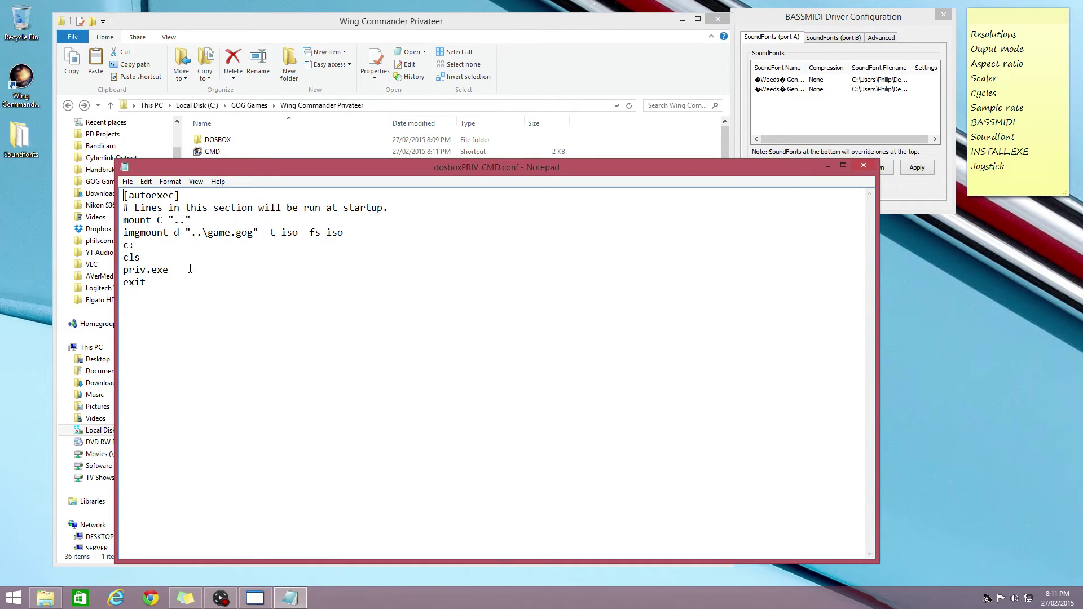
pyautogui.moveTo(156, 284); pyautogui.dragTo(123, 257)
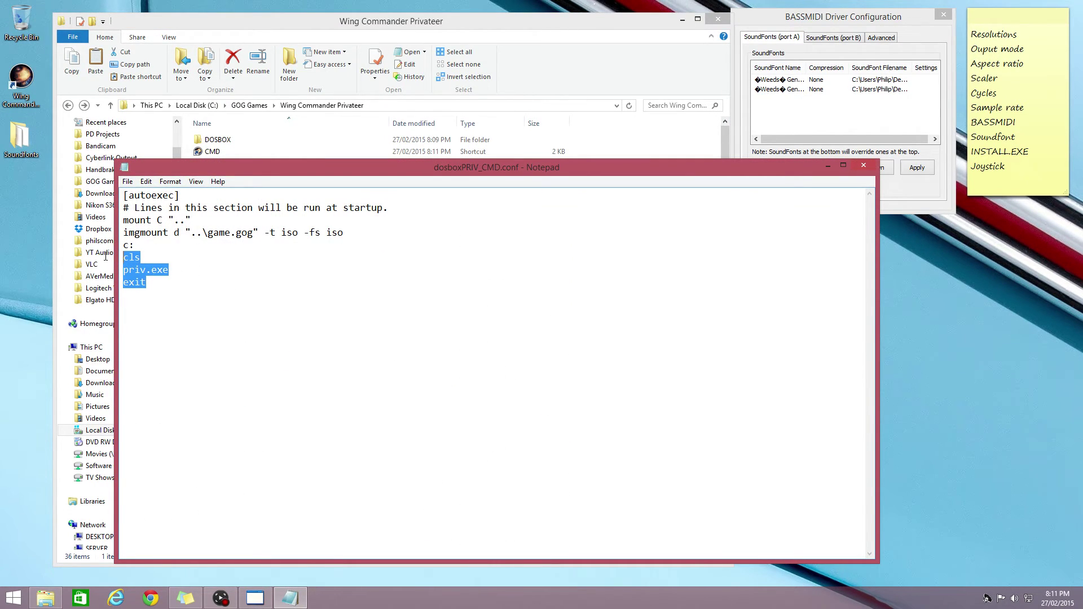
pyautogui.press('Delete')
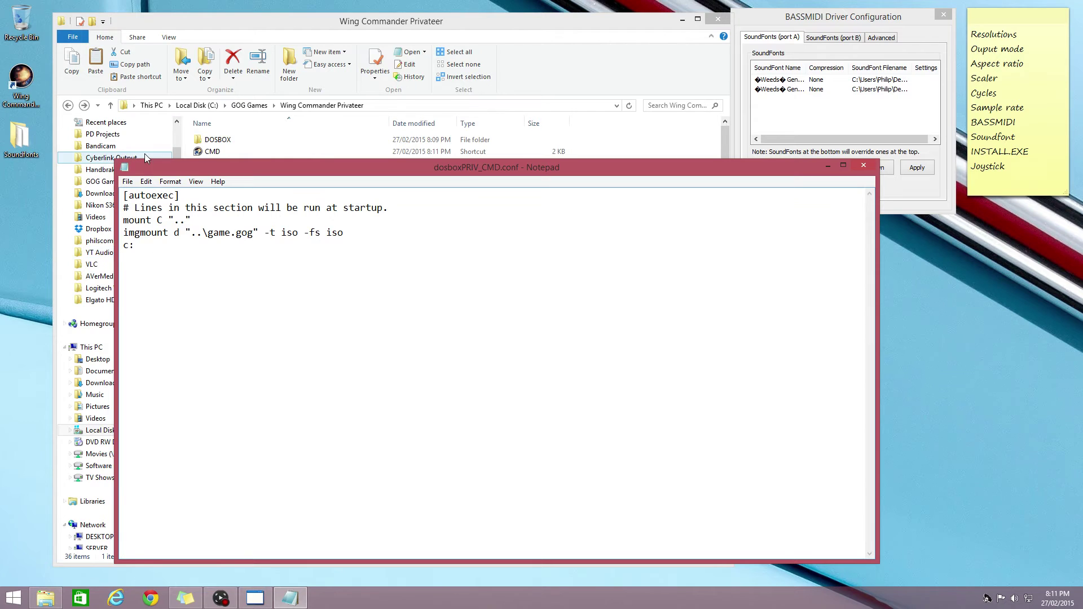
pyautogui.click(129, 182)
pyautogui.click(145, 219)
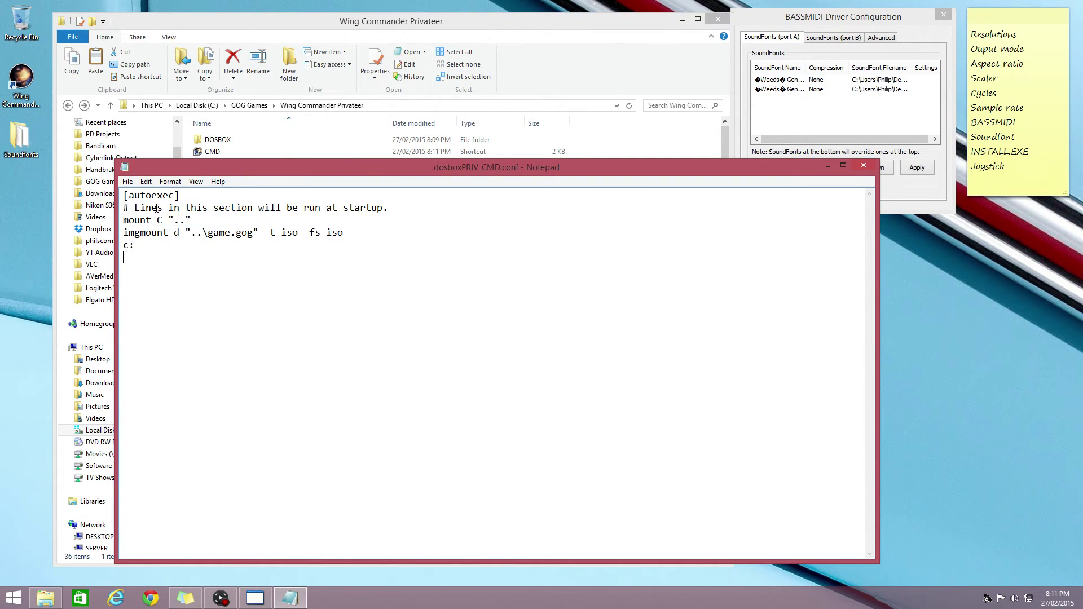
pyautogui.click(863, 165)
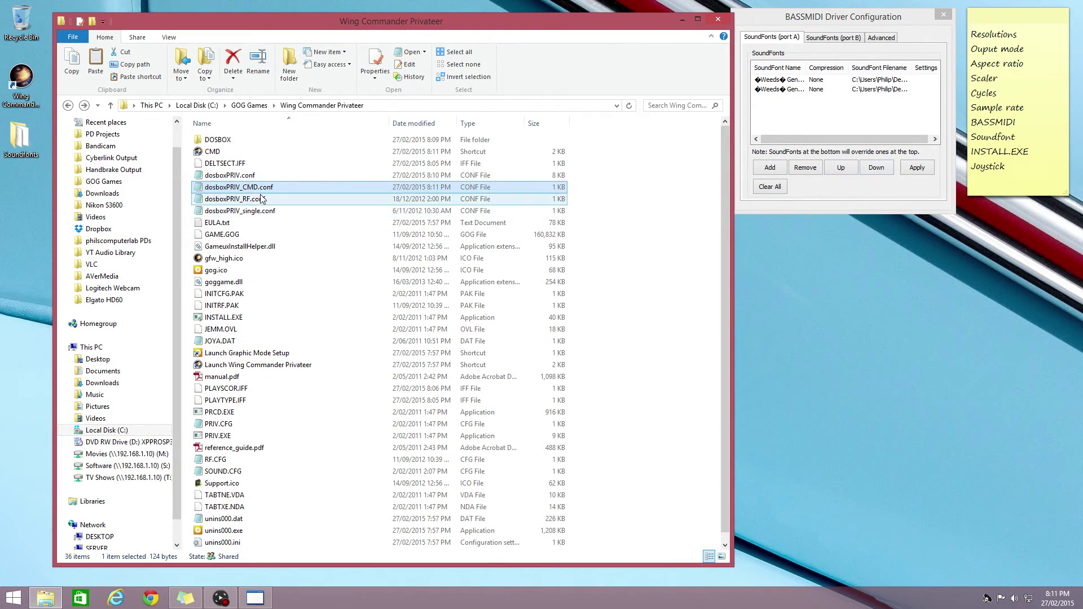
# Start DOSBox through the CMD shortcut and list the files on drive C with dir.
pyautogui.doubleClick(212, 152)
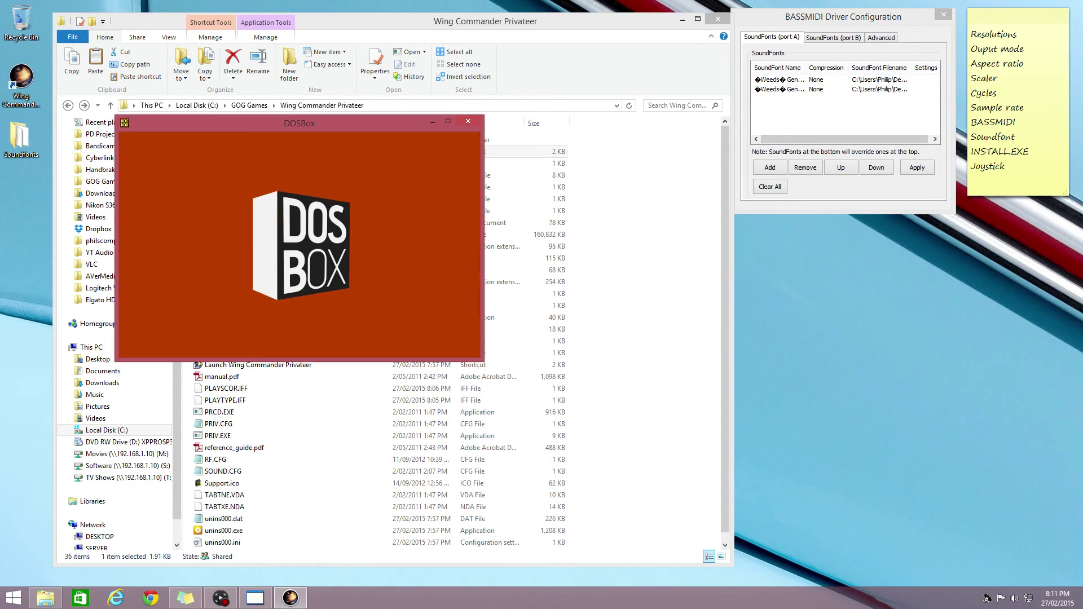
pyautogui.write('d')
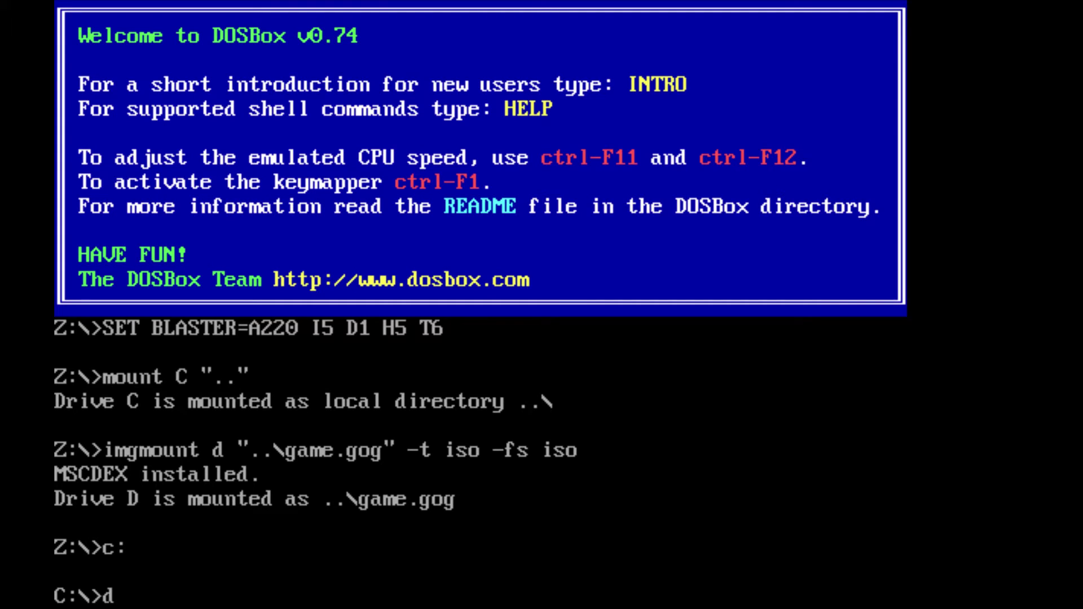
pyautogui.write('ir')
pyautogui.press('Return')
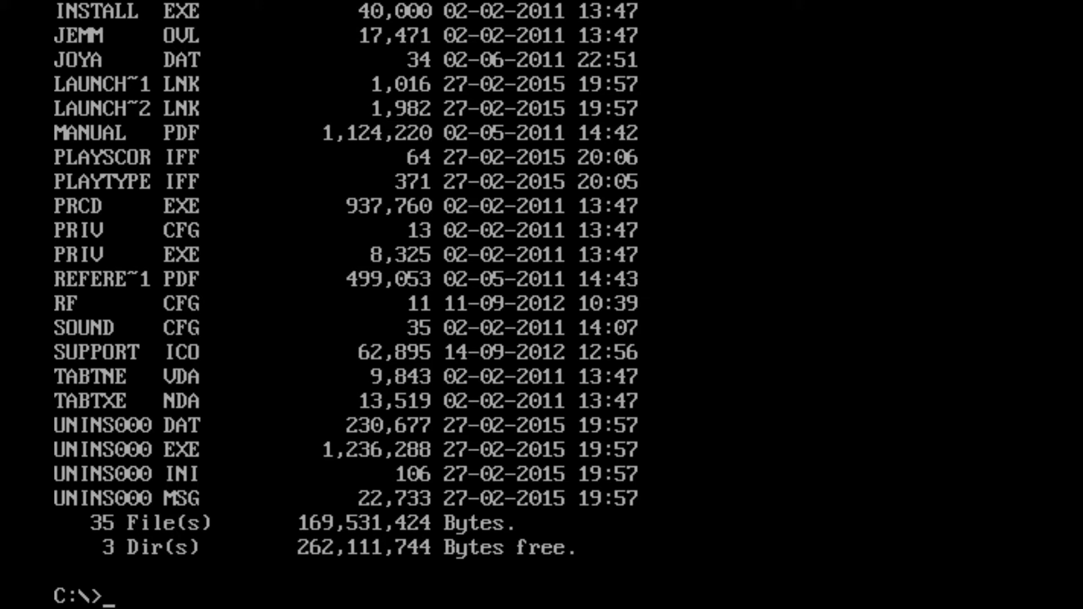
# Run install at the DOS prompt and set the music card to Sound Blaster PRO/16 with IRQ 5.
pyautogui.write('install')
pyautogui.press('Return')
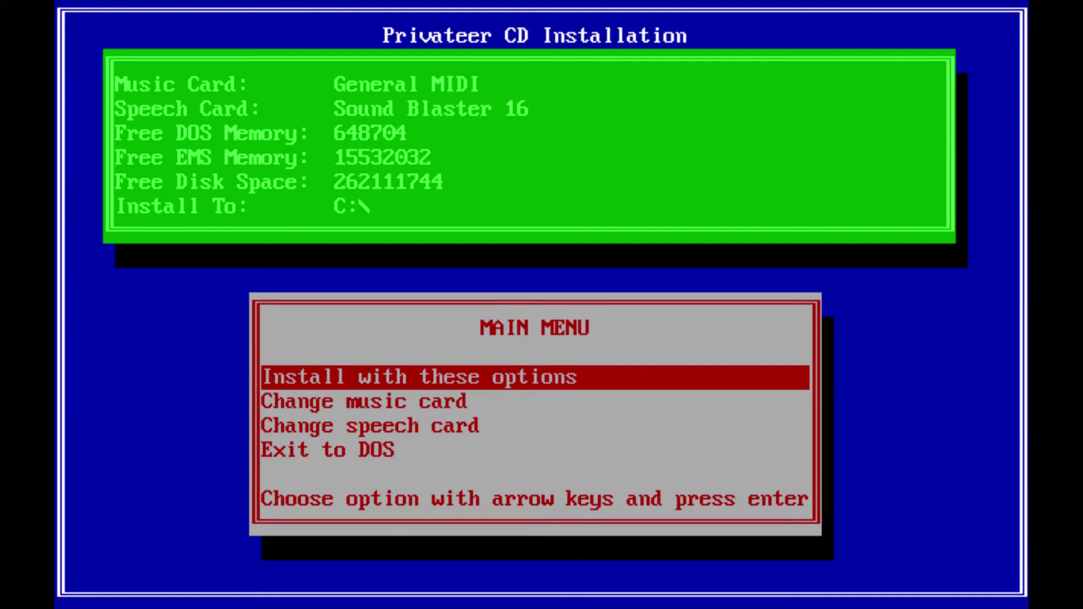
pyautogui.press('Down')
pyautogui.press('Return')
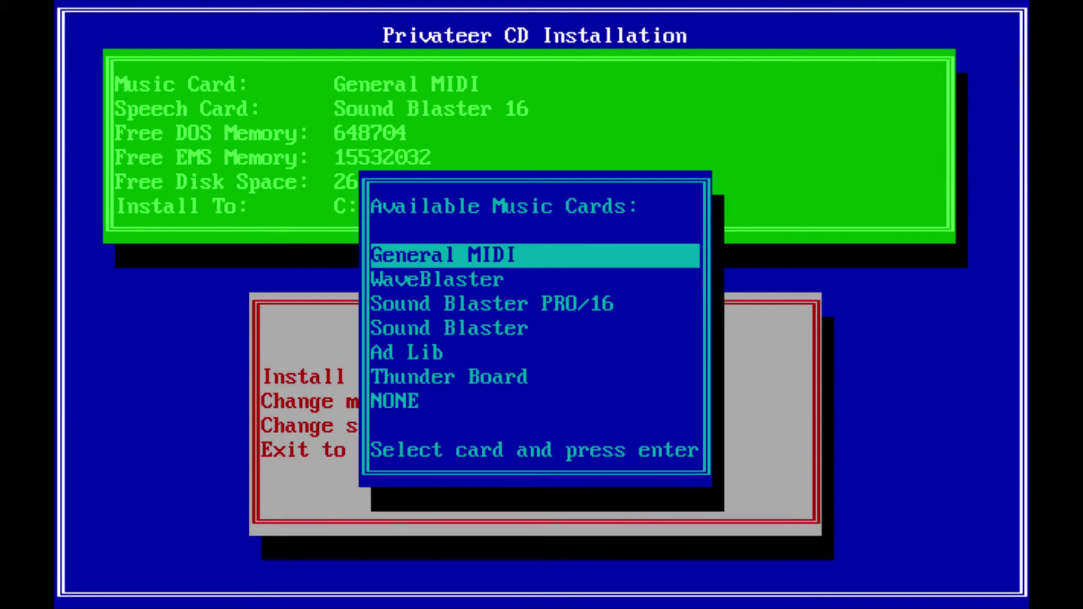
pyautogui.press('Down')
pyautogui.press('Down')
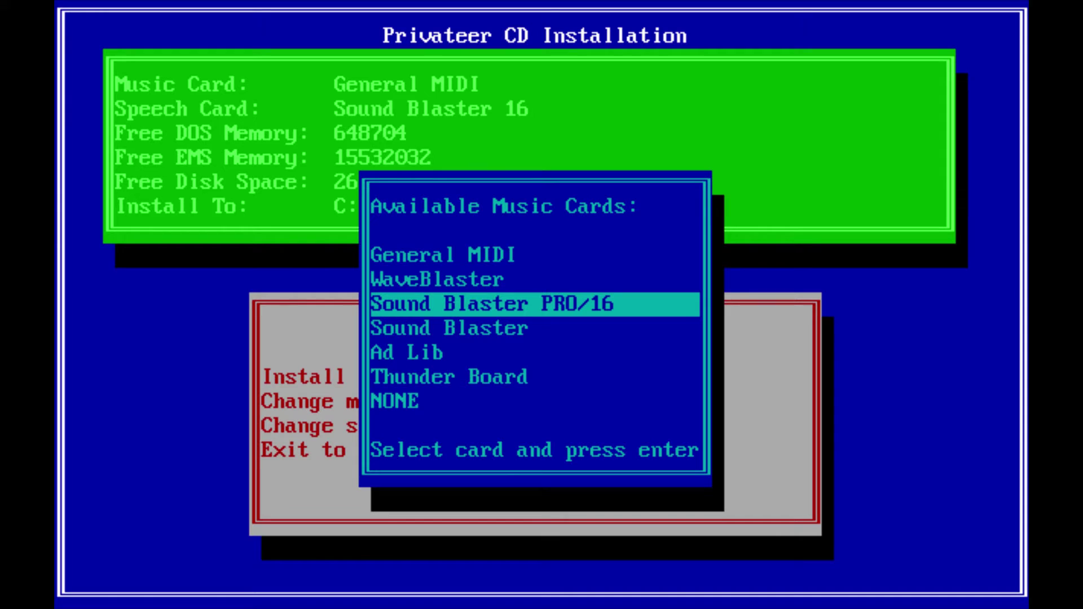
pyautogui.press('Return')
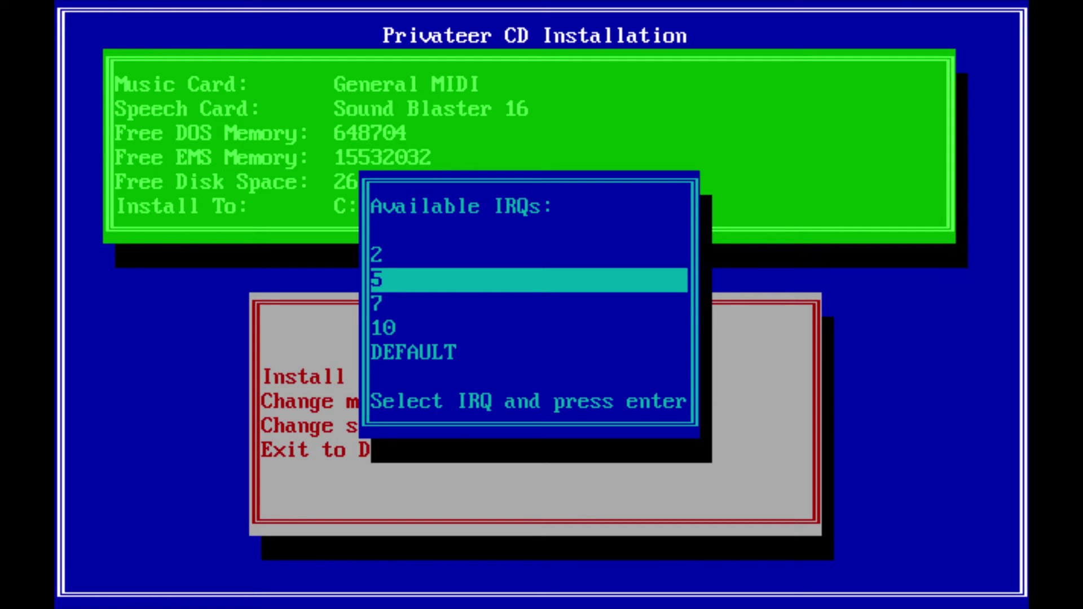
pyautogui.press('Return')
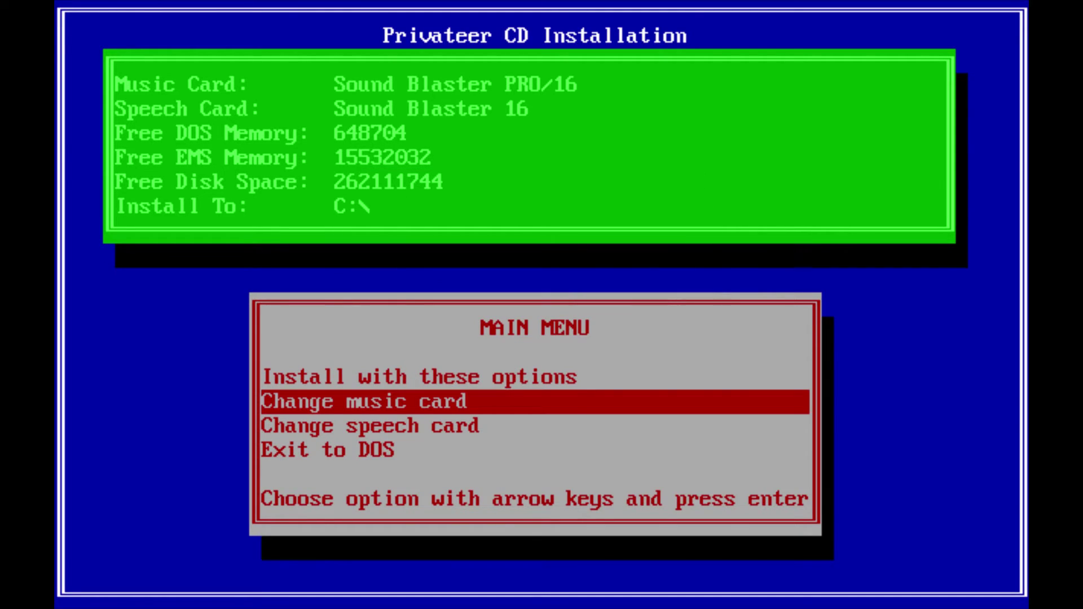
# Set the speech card to Sound Blaster 16 with IRQ 5 in the Privateer installer.
pyautogui.press('Down')
pyautogui.press('Return')
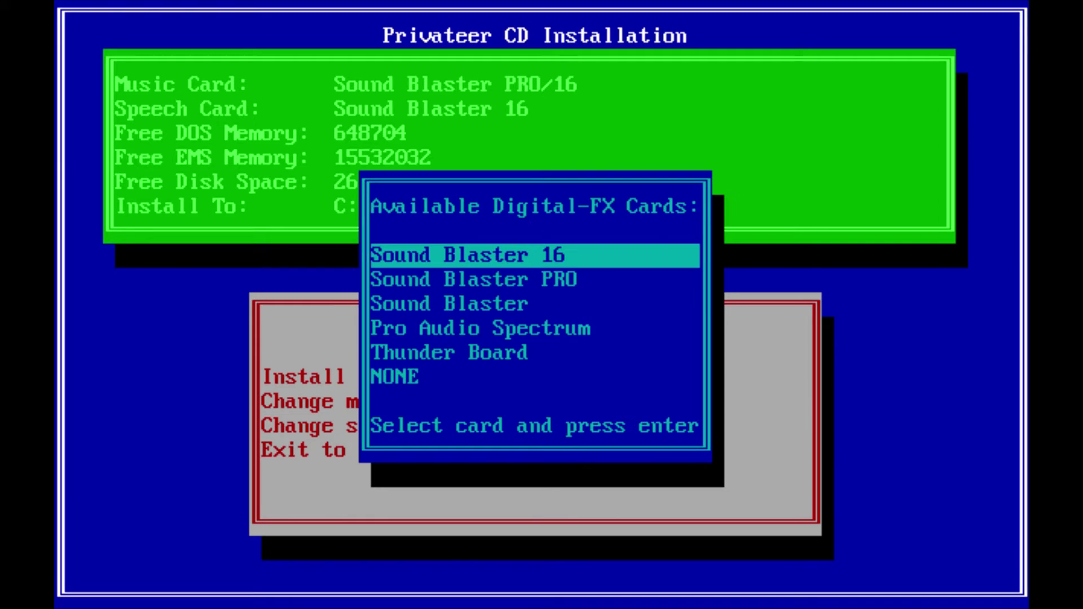
pyautogui.press('Return')
pyautogui.press('Return')
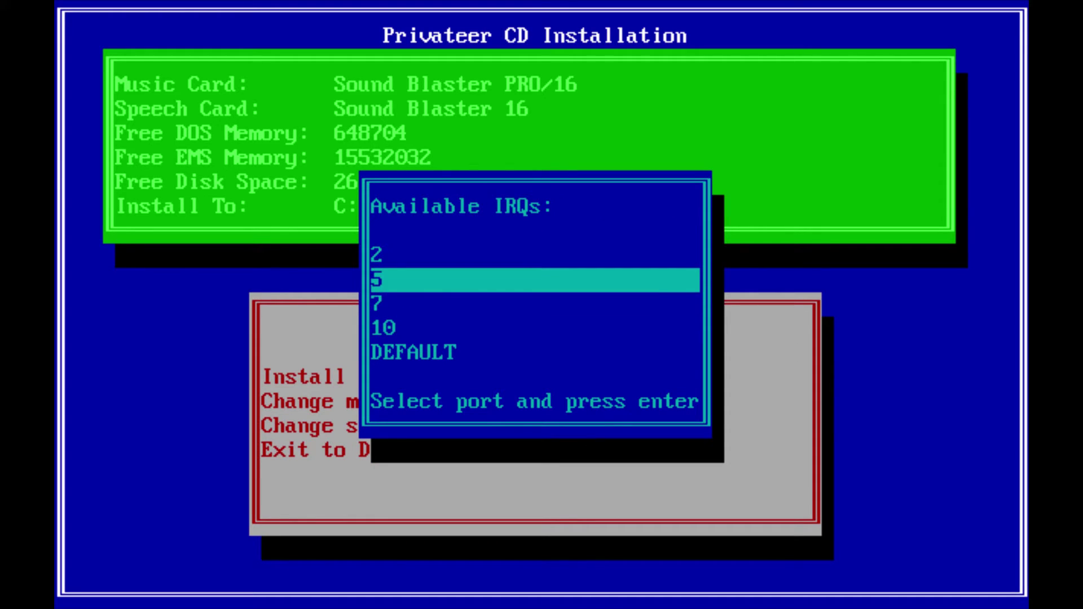
pyautogui.press('Return')
pyautogui.press('Return')
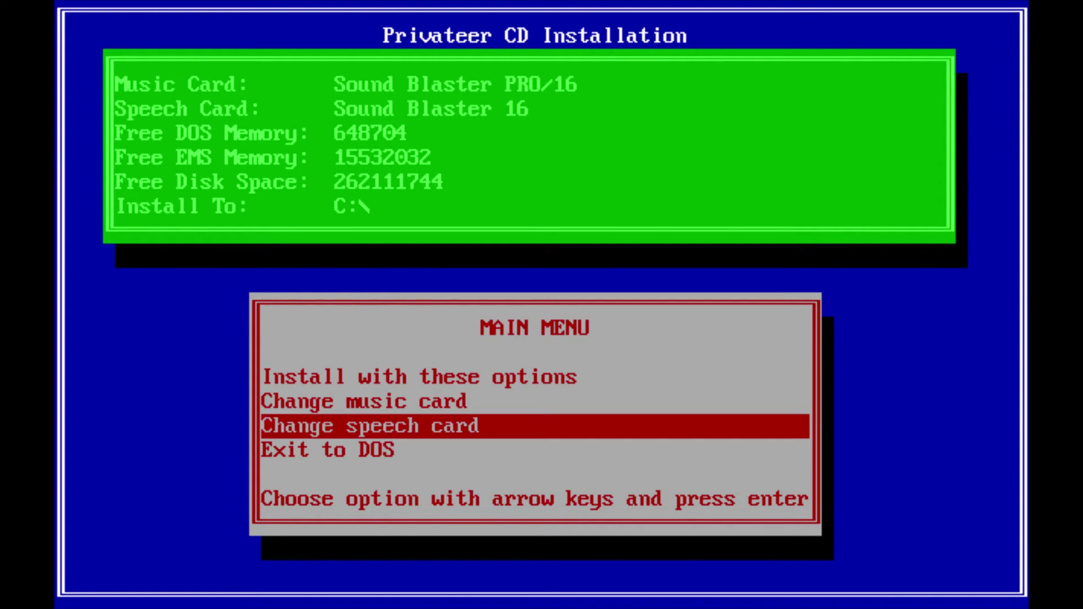
# Install Privateer with the selected Sound Blaster music and speech card options, then exit the DOS prompt.
pyautogui.press('Up')
pyautogui.press('Up')
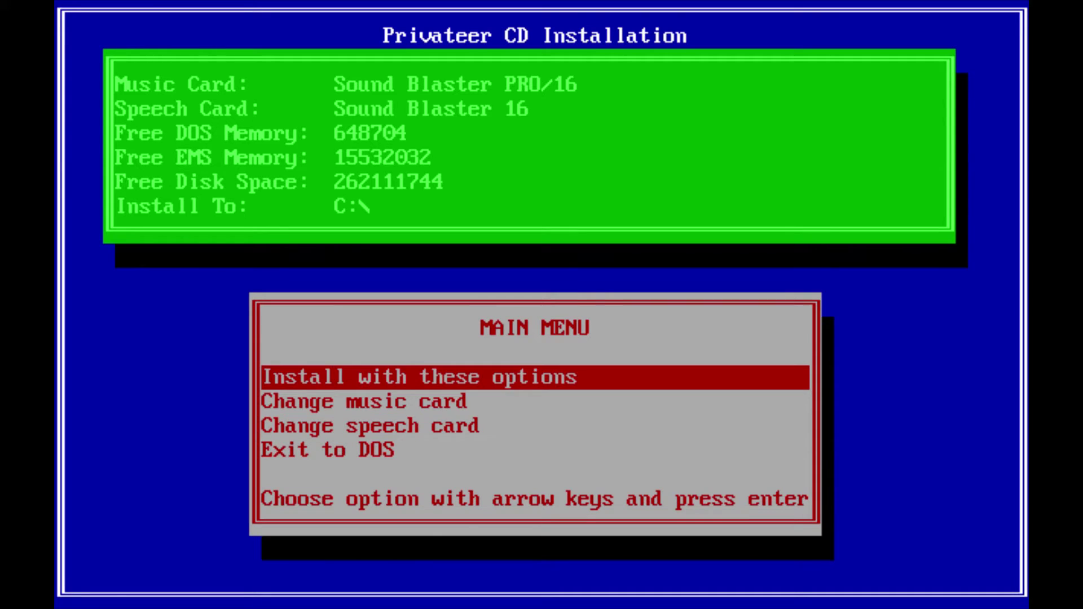
pyautogui.press('Return')
pyautogui.press('Return')
pyautogui.write('e')
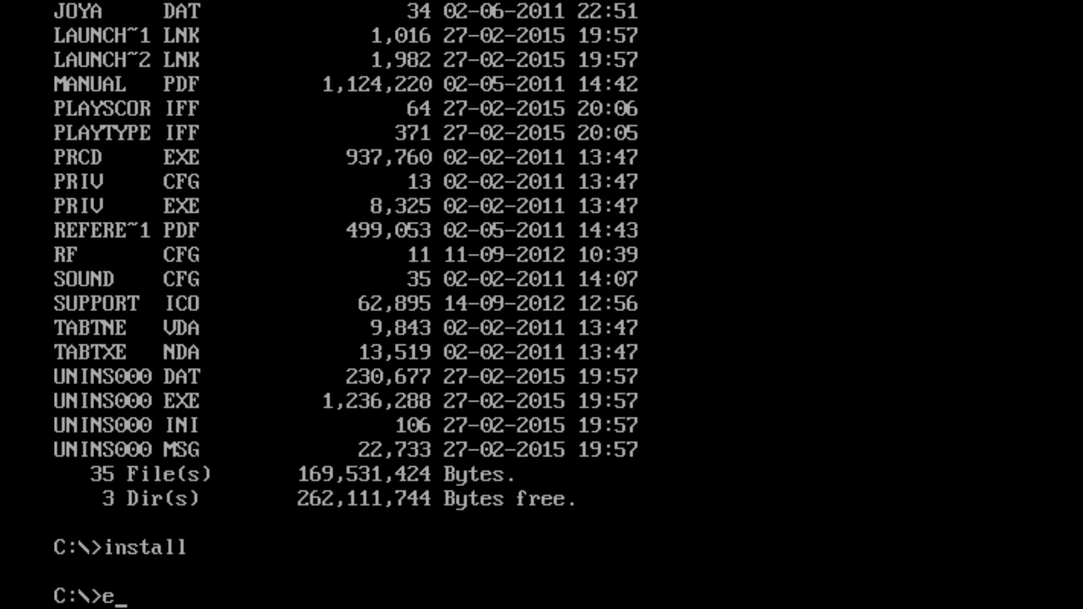
pyautogui.write('xit')
pyautogui.press('Return')
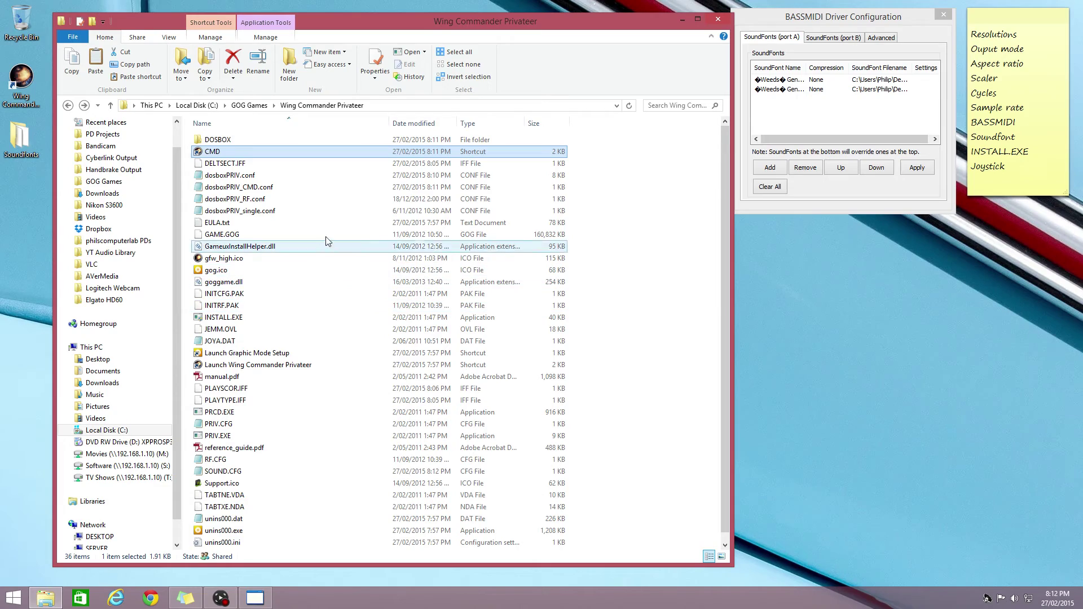
# Check the IRQ setting in the sblaster section of dosboxPRIV.conf and close the file.
pyautogui.doubleClick(242, 175)
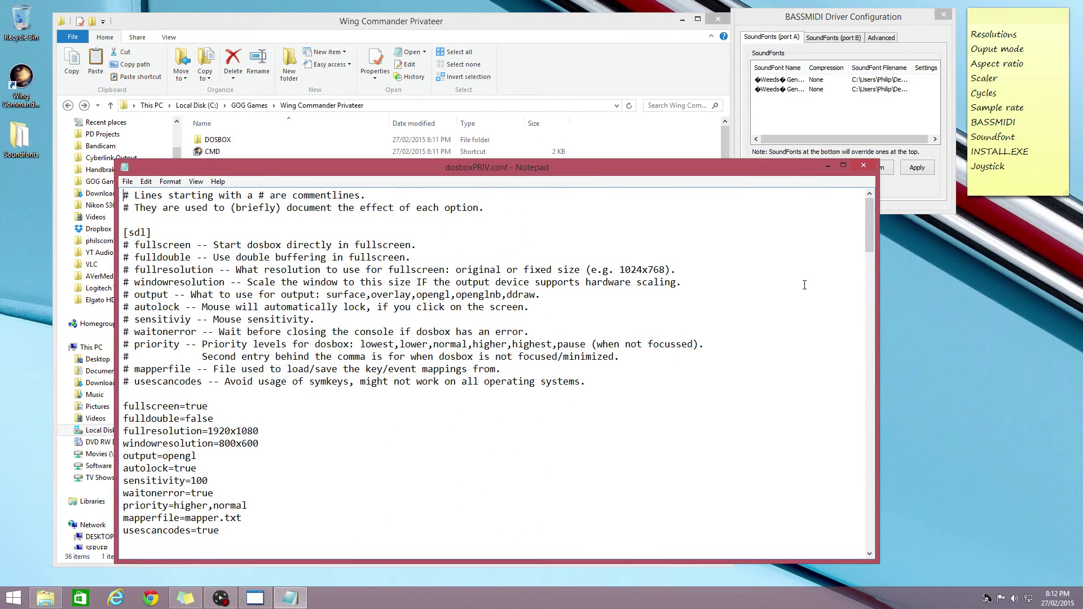
pyautogui.moveTo(867, 227); pyautogui.dragTo(856, 393)
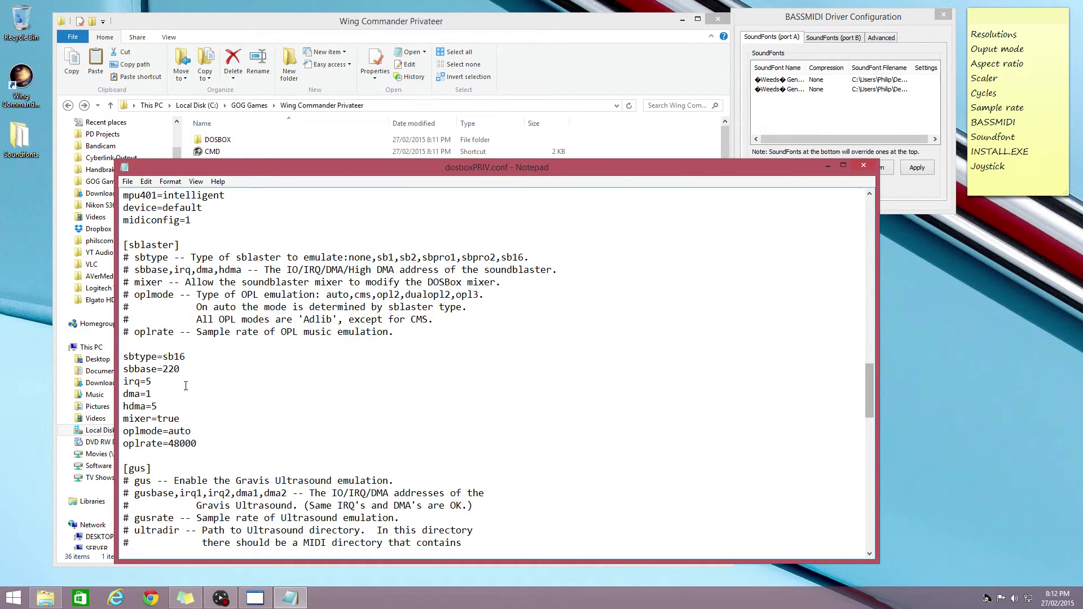
pyautogui.click(863, 165)
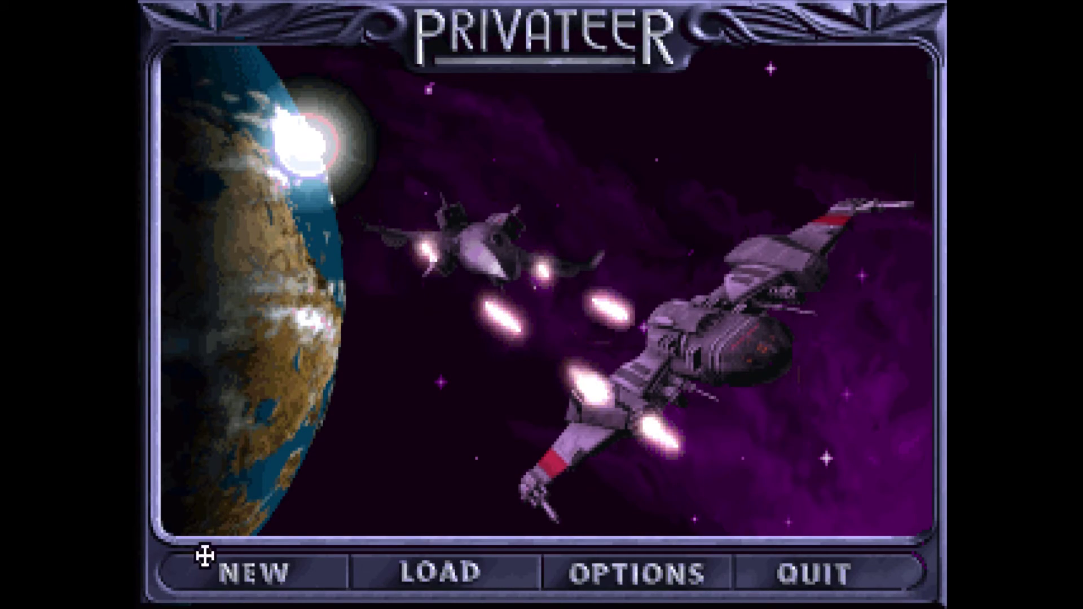
# Start a new Privateer game, registering sdf as the name and entering a short callsign.
pyautogui.click(253, 575)
pyautogui.write('sdf')
pyautogui.press('Return')
pyautogui.write('s')
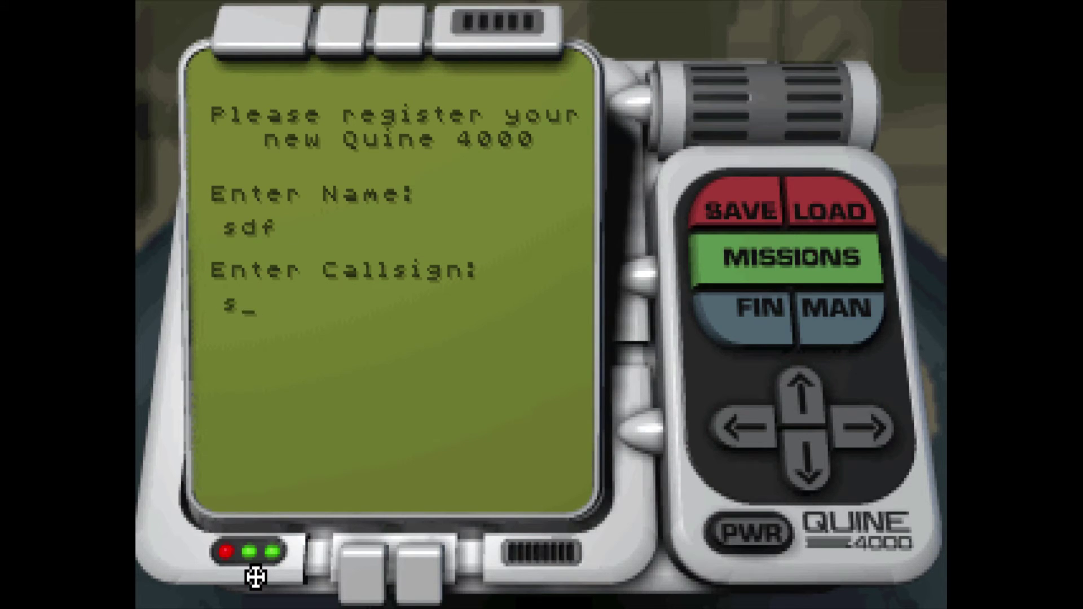
pyautogui.press('Return')
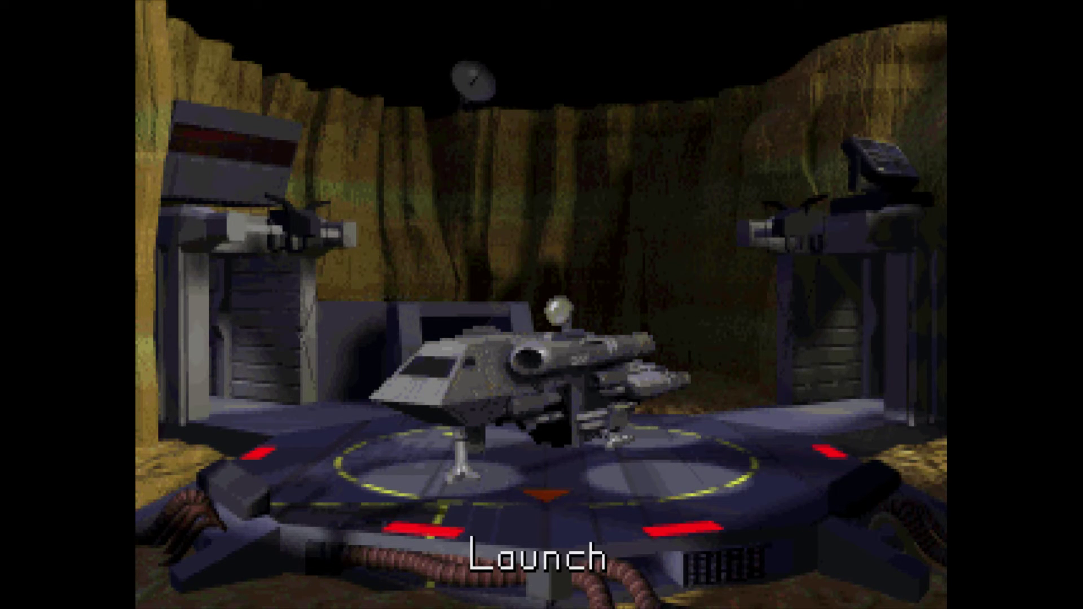
# Launch the ship and raise its set speed to 300 to test the Sound Blaster audio, then close DOSBox.
pyautogui.click(524, 372)
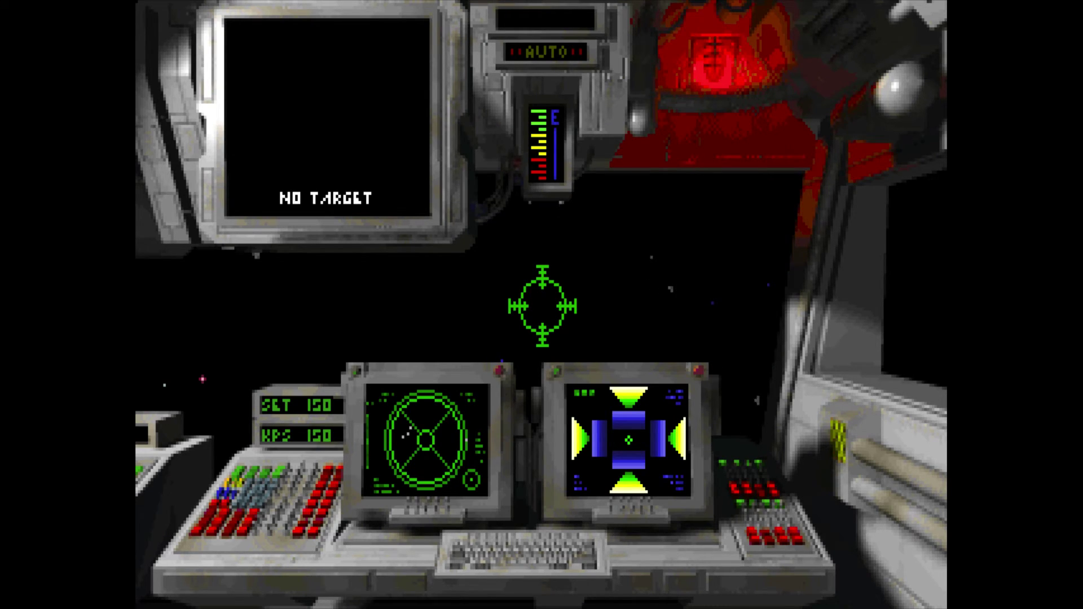
pyautogui.press('+')
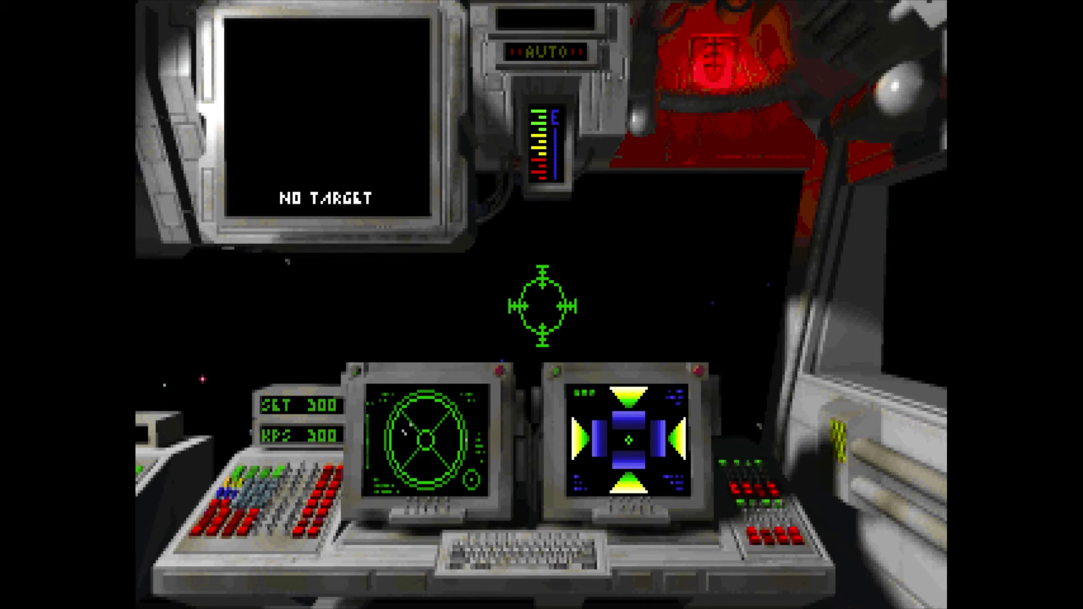
pyautogui.hotkey('ctrl', 'F9')
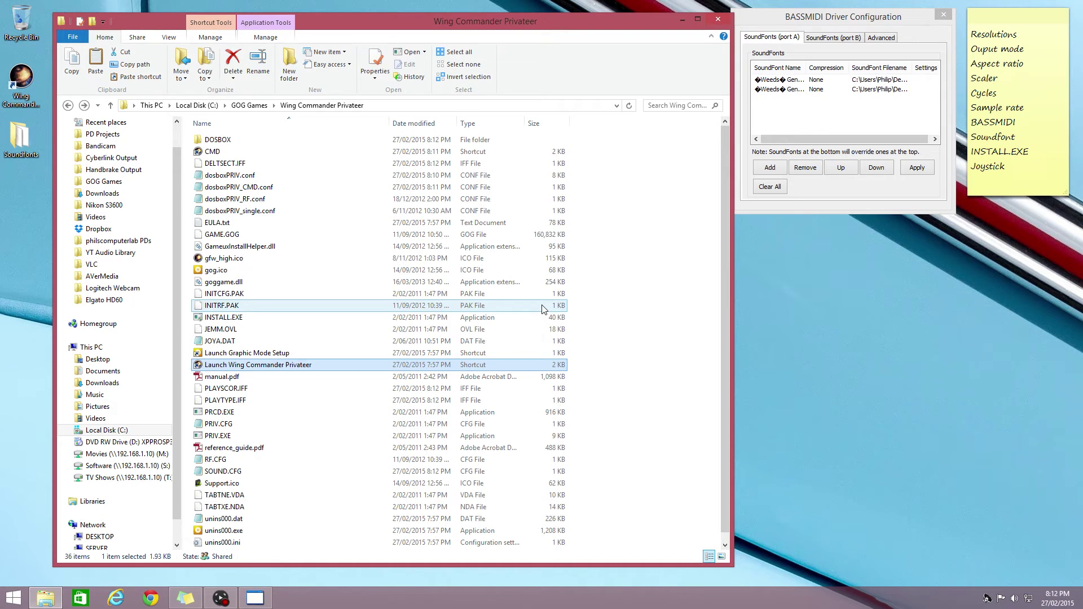
# Start DOSBox through the CMD shortcut and run the Privateer installer with install.
pyautogui.doubleClick(217, 152)
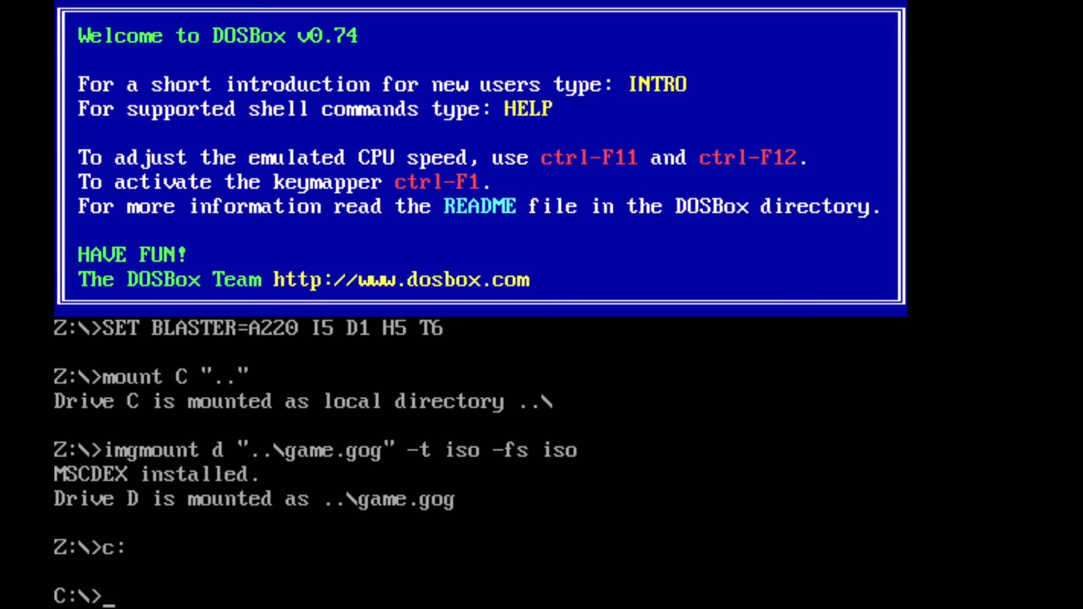
pyautogui.write('install')
pyautogui.press('Return')
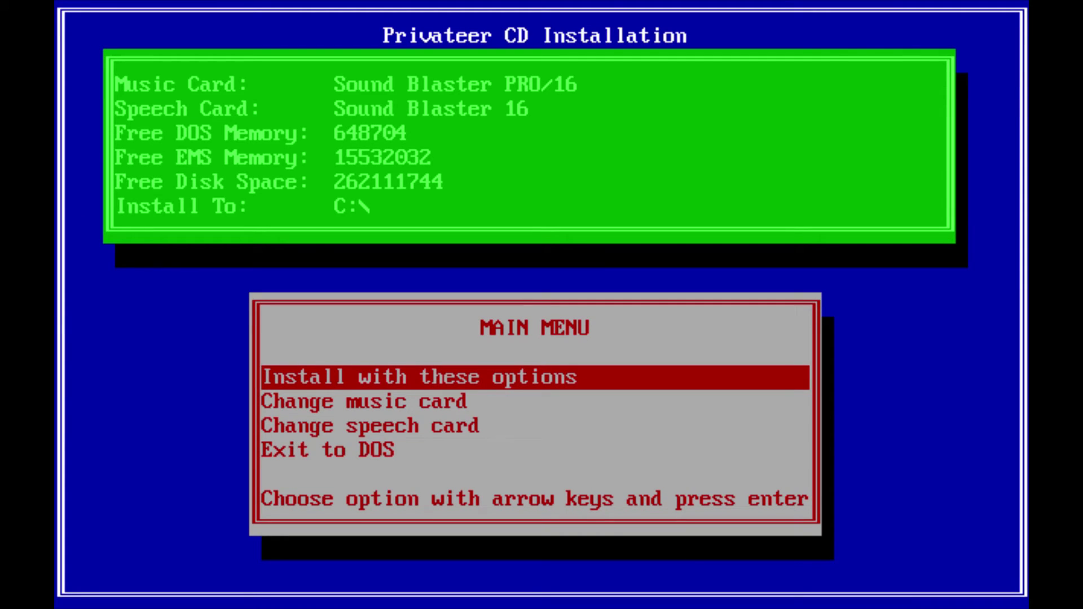
# Set the music card to General MIDI with the DEFAULT IRQ in the Privateer installer.
pyautogui.press('Down')
pyautogui.press('Return')
pyautogui.press('Up')
pyautogui.press('Up')
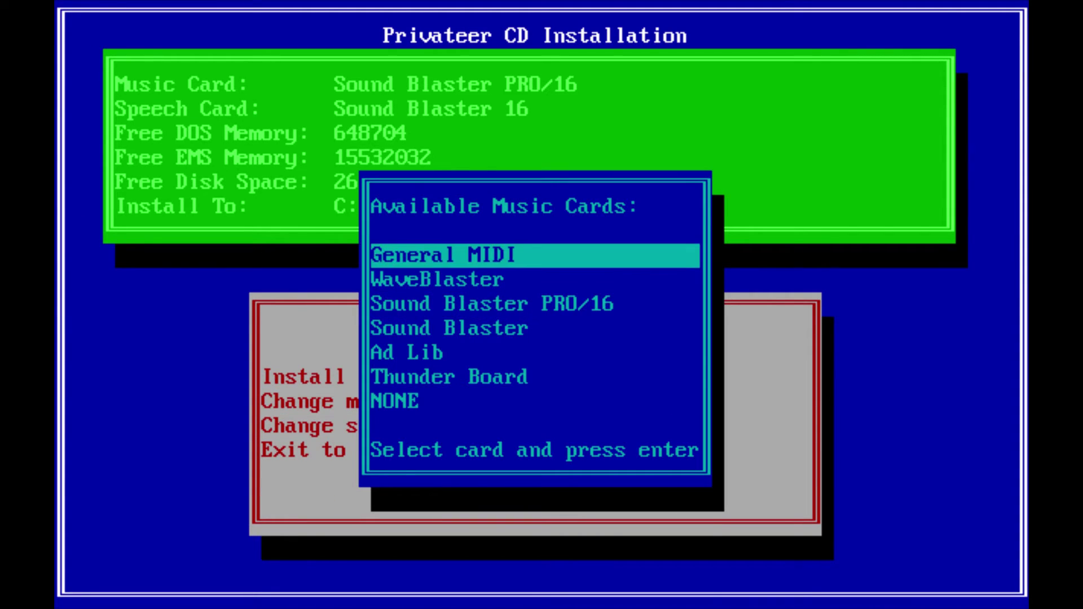
pyautogui.press('Return')
pyautogui.press('Return')
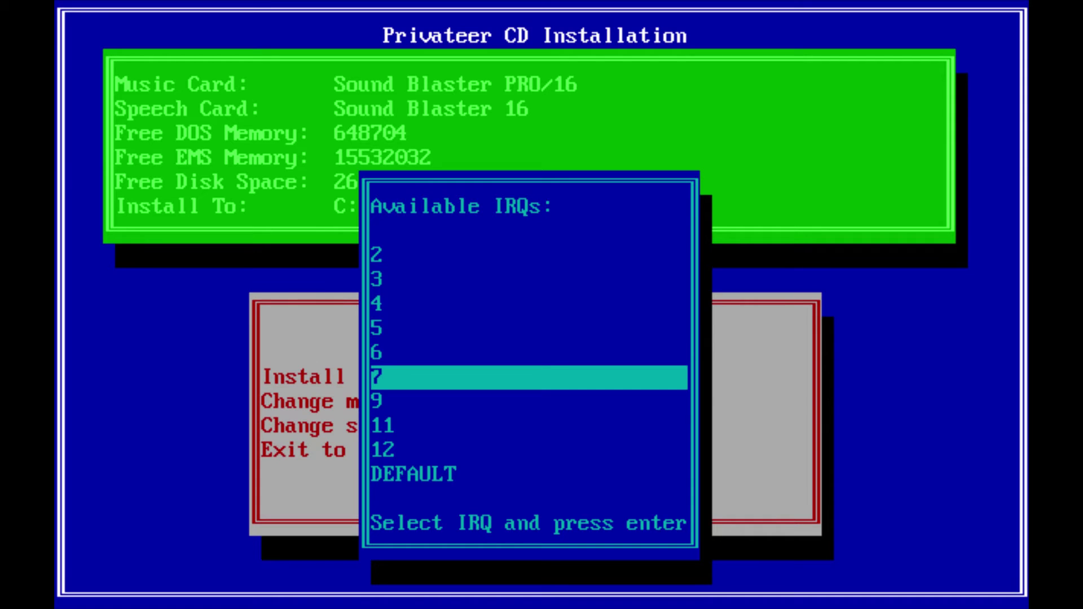
pyautogui.press('Down')
pyautogui.press('Down')
pyautogui.press('Down')
pyautogui.press('Down')
pyautogui.press('Return')
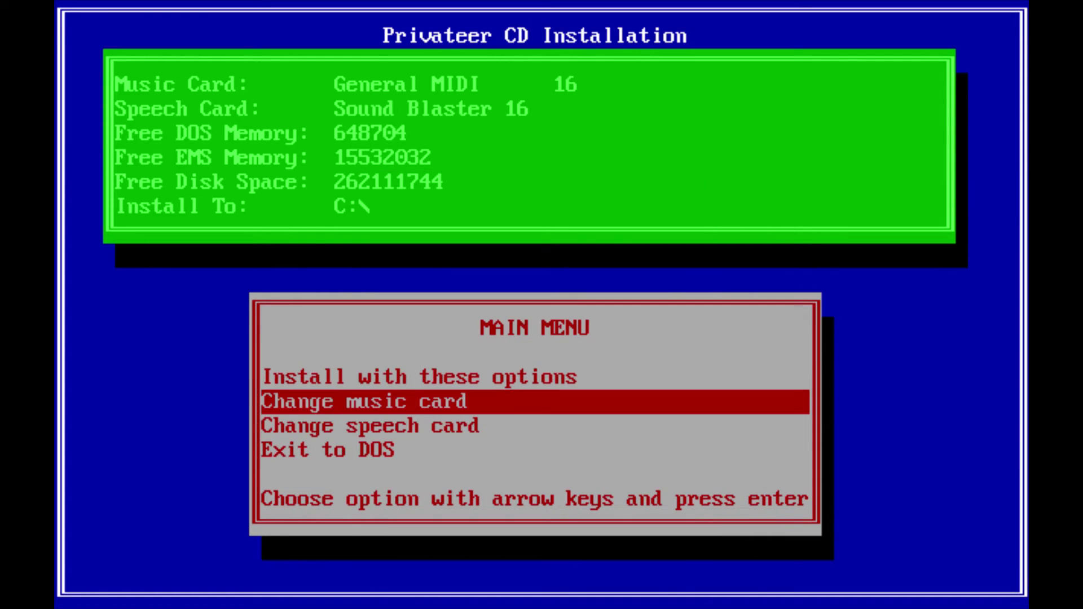
# Install with the General MIDI music option and leave the DOS prompt.
pyautogui.press('Up')
pyautogui.press('Return')
pyautogui.press('Return')
pyautogui.write('exc')
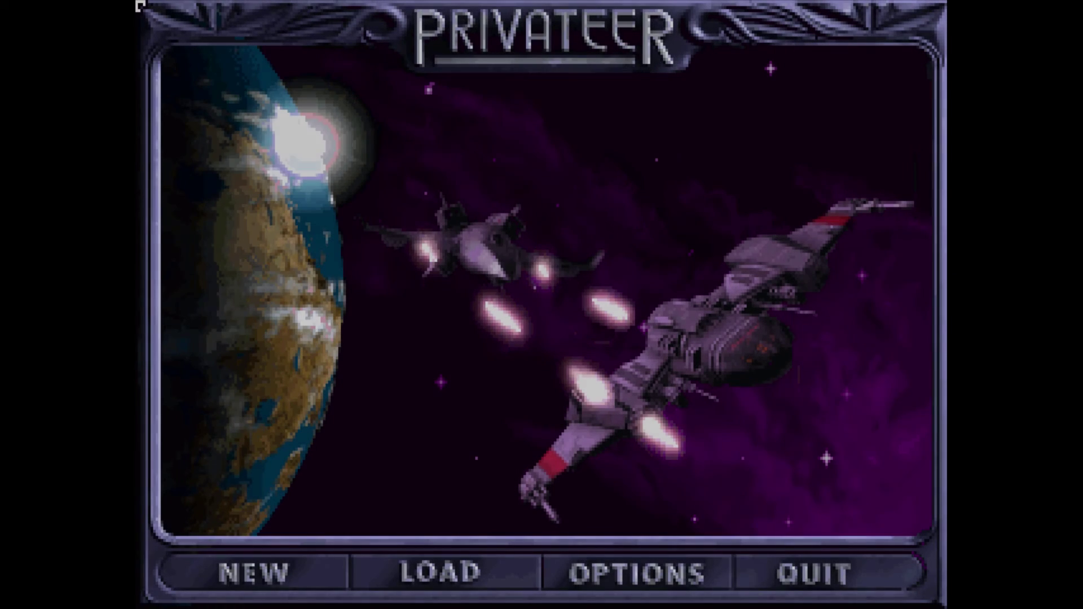
# Test the General MIDI music by launching the ship in a new game with sdf as name and callsign, then close DOSBox.
pyautogui.click(265, 570)
pyautogui.write('sdf')
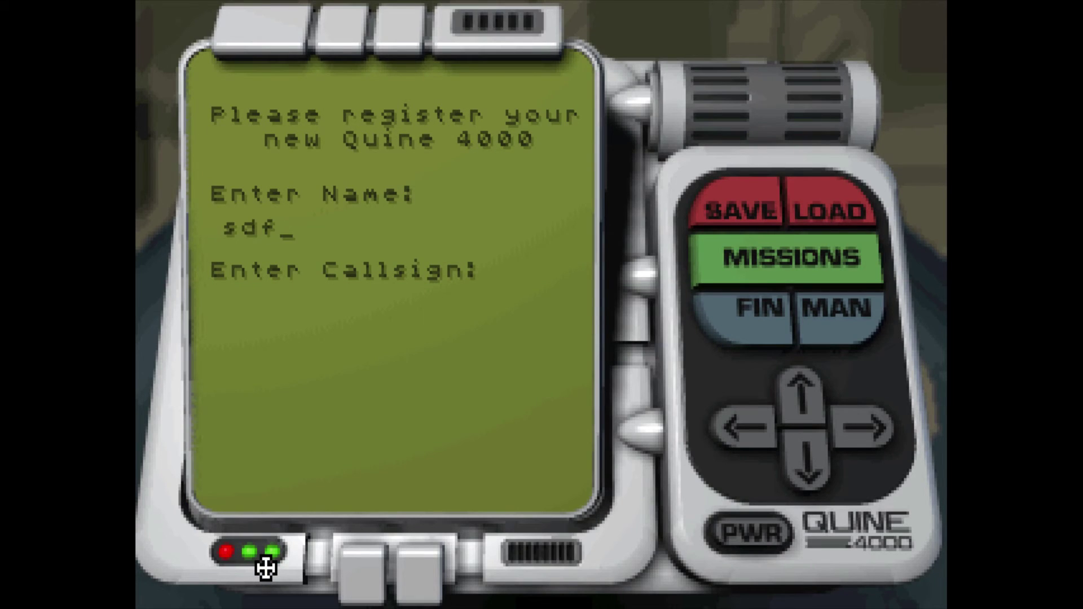
pyautogui.press('Return')
pyautogui.write('sdf')
pyautogui.press('Return')
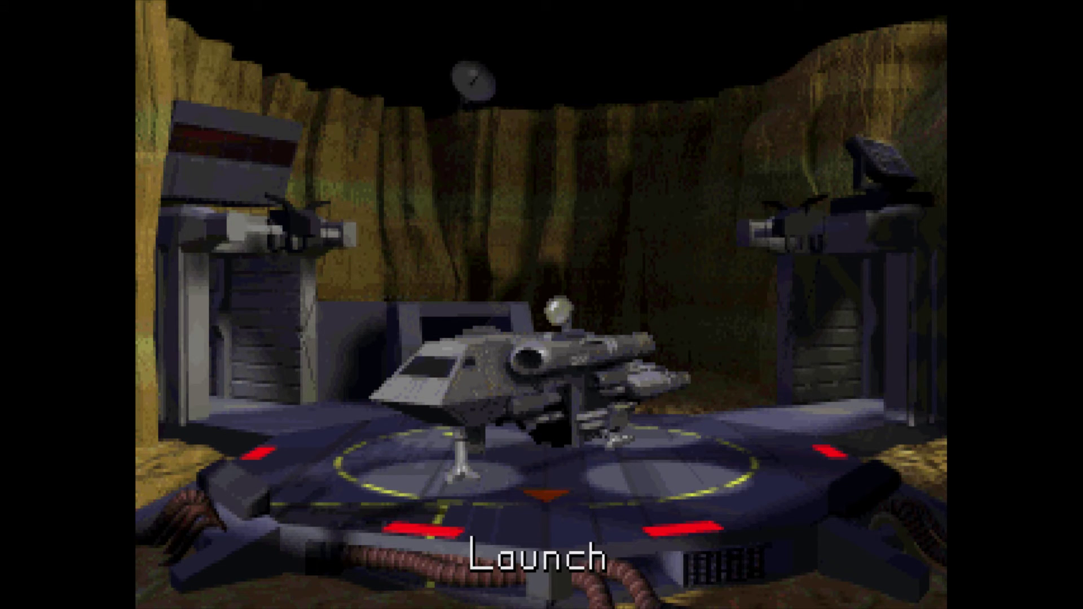
pyautogui.click(524, 384)
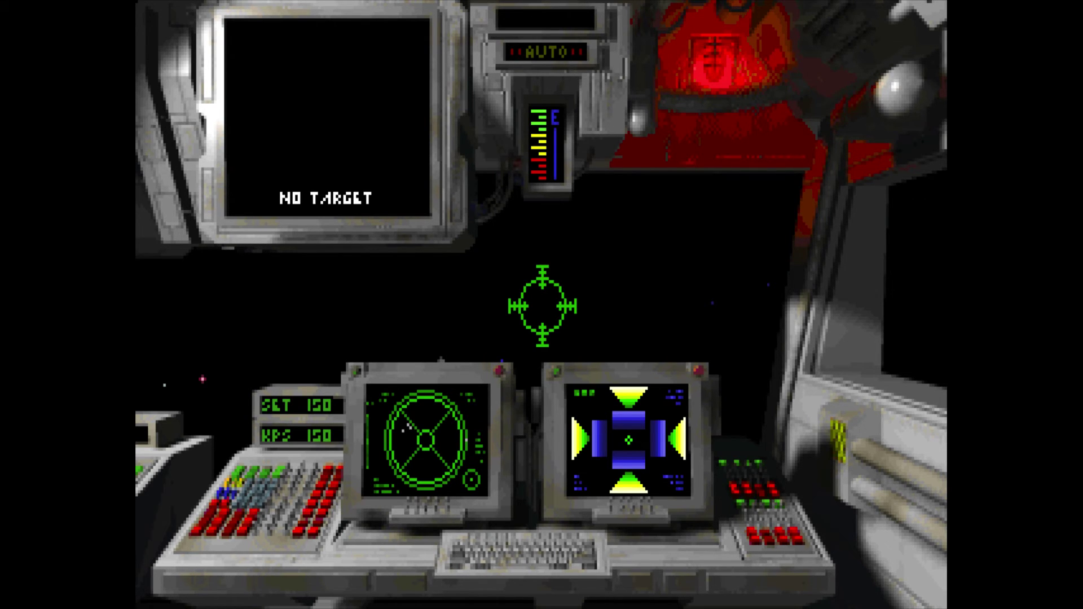
pyautogui.hotkey('ctrl', 'F9')
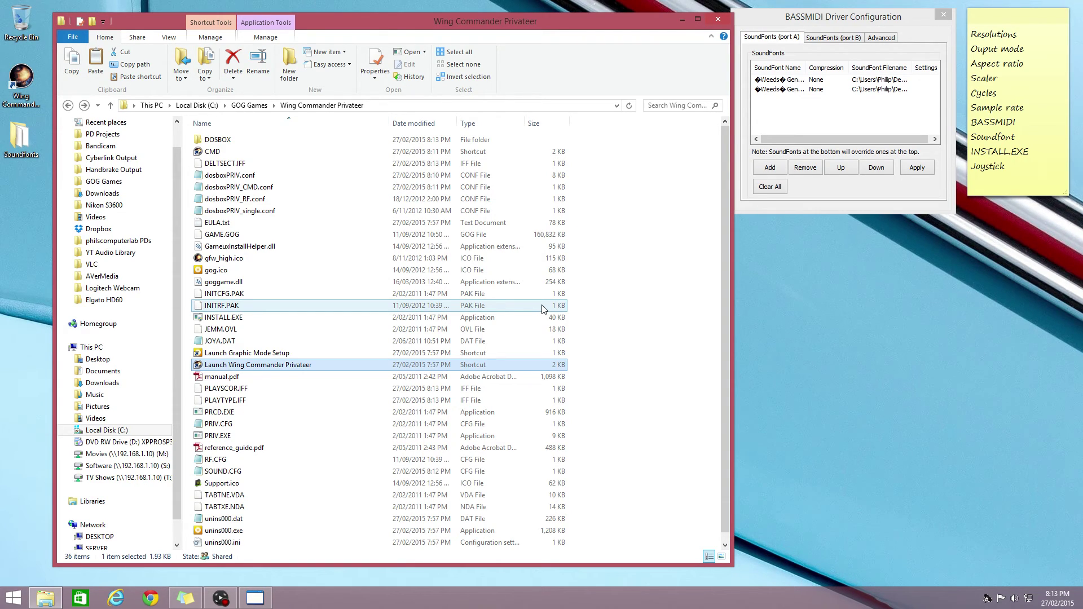
# Launch Wing Commander Privateer and run the joystick calibration from the game options.
pyautogui.doubleClick(338, 365)
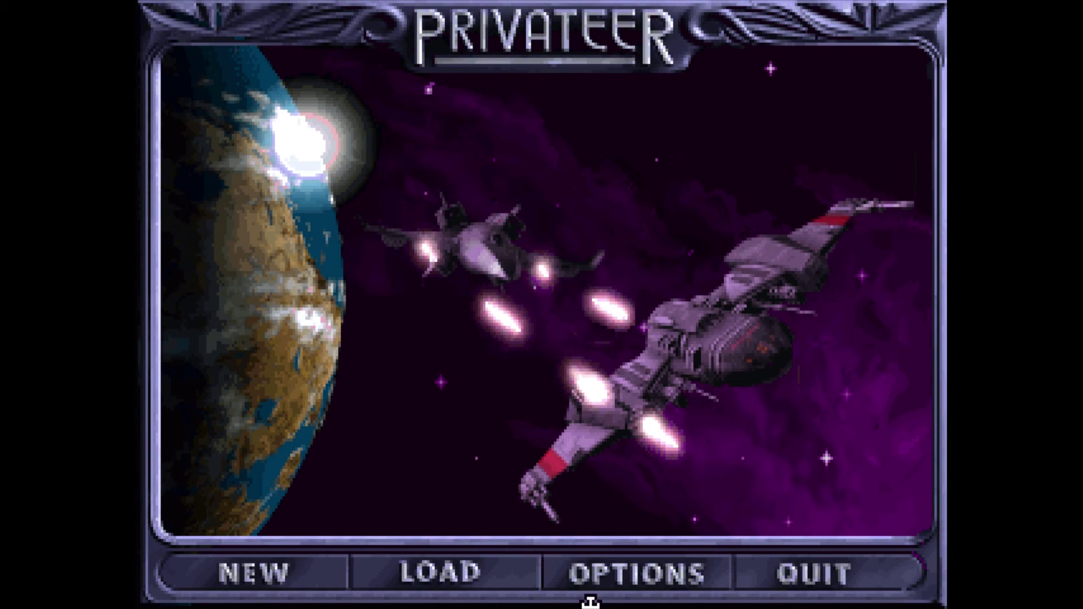
pyautogui.click(617, 574)
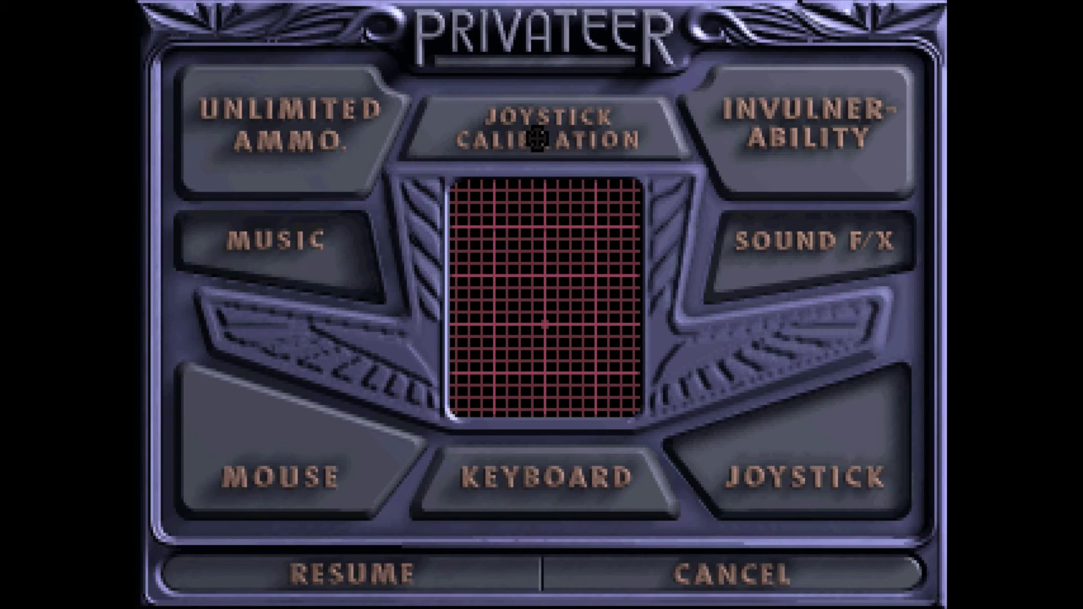
pyautogui.click(538, 138)
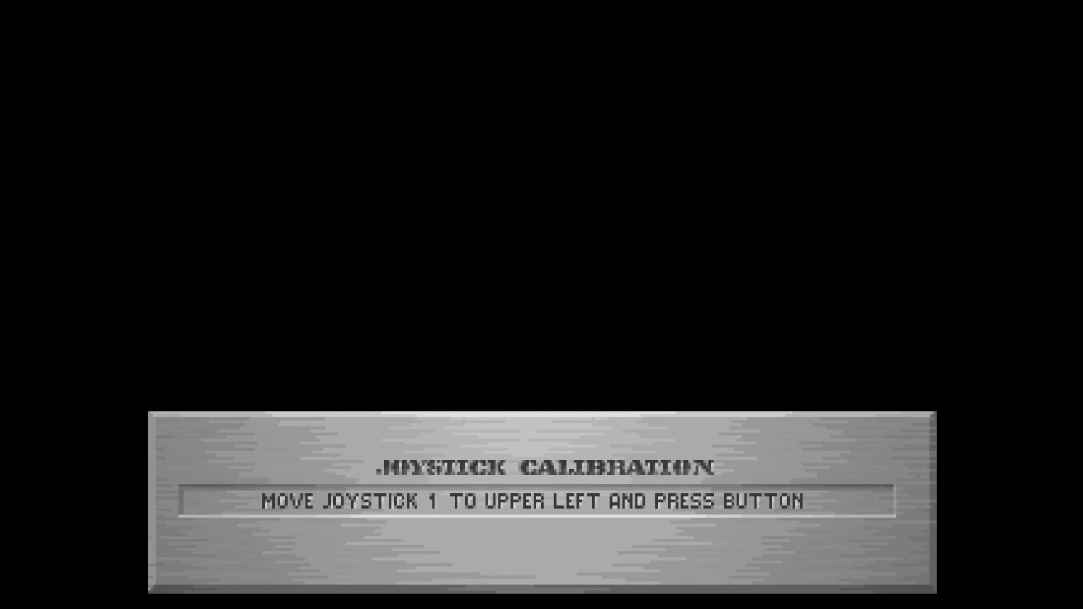
pyautogui.press('Return')
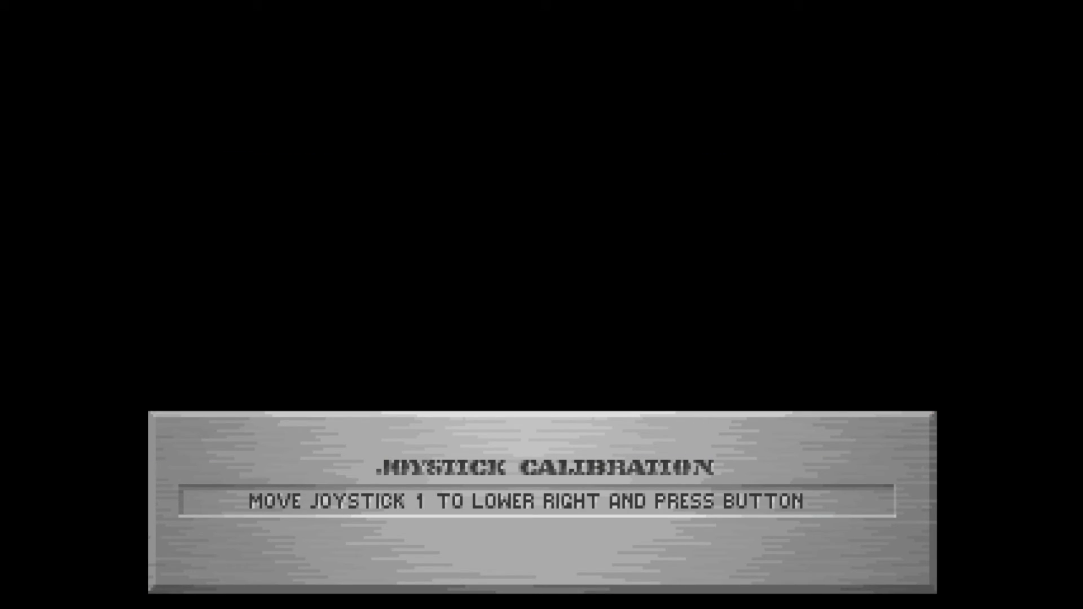
pyautogui.press('Return')
pyautogui.press('Return')
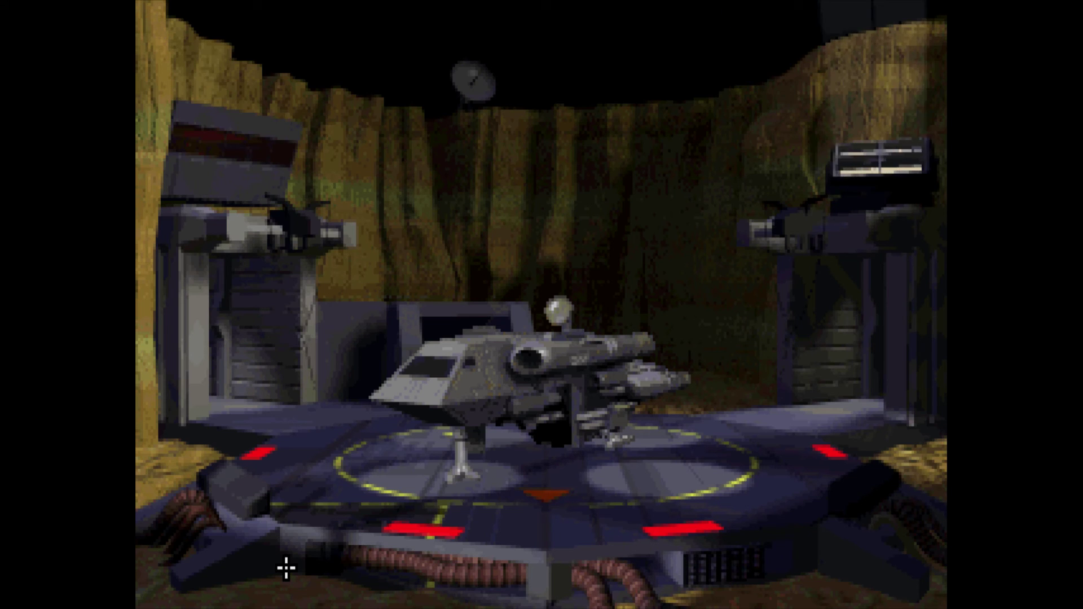
# Launch the ship, lock onto the target ahead and raise the set speed to 300.
pyautogui.click(531, 372)
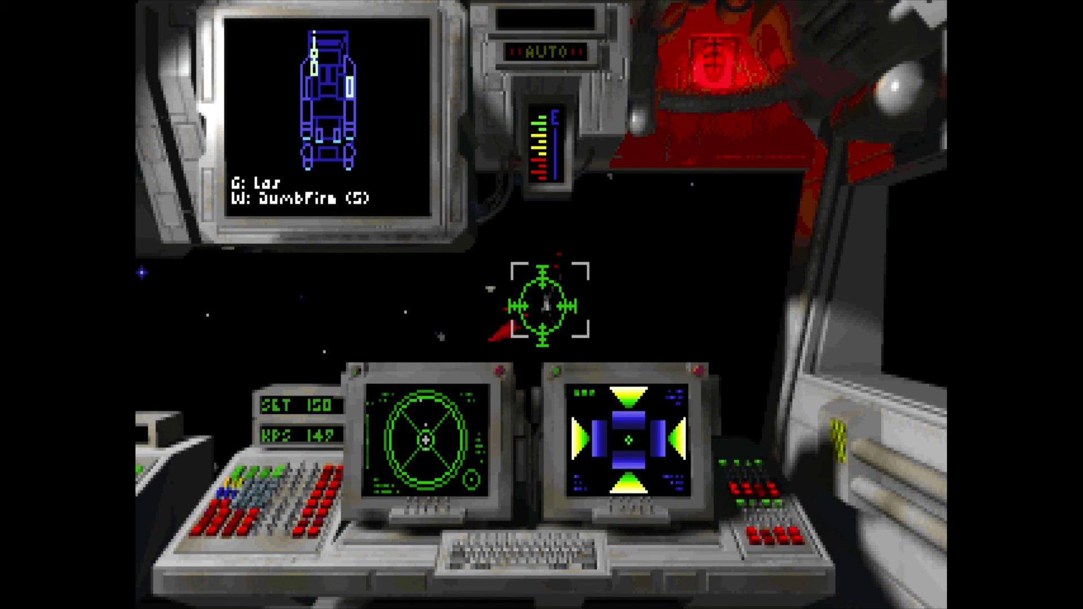
pyautogui.press('l')
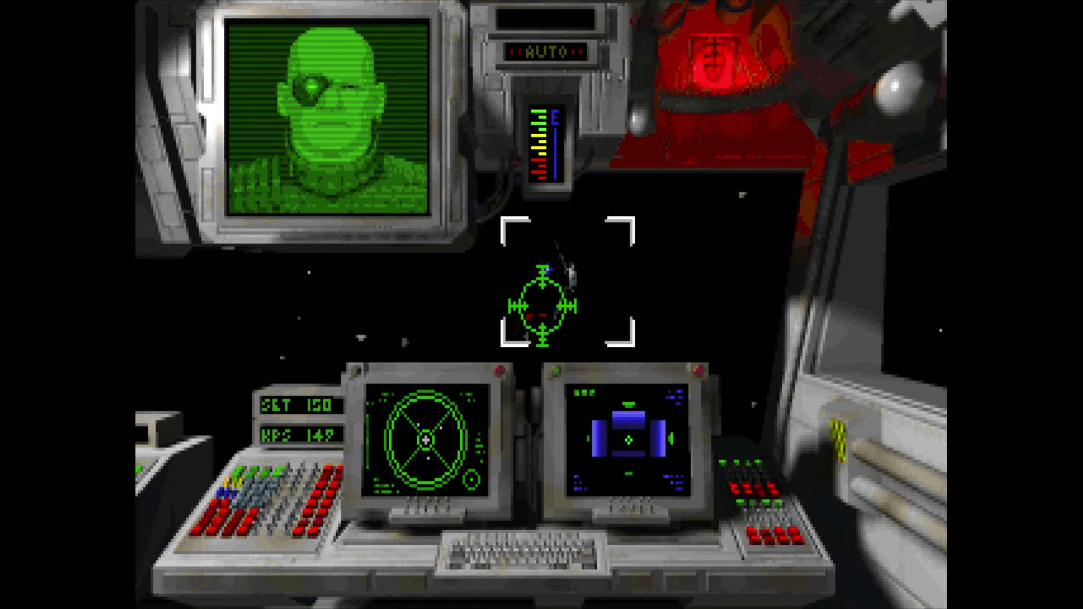
pyautogui.press('+')
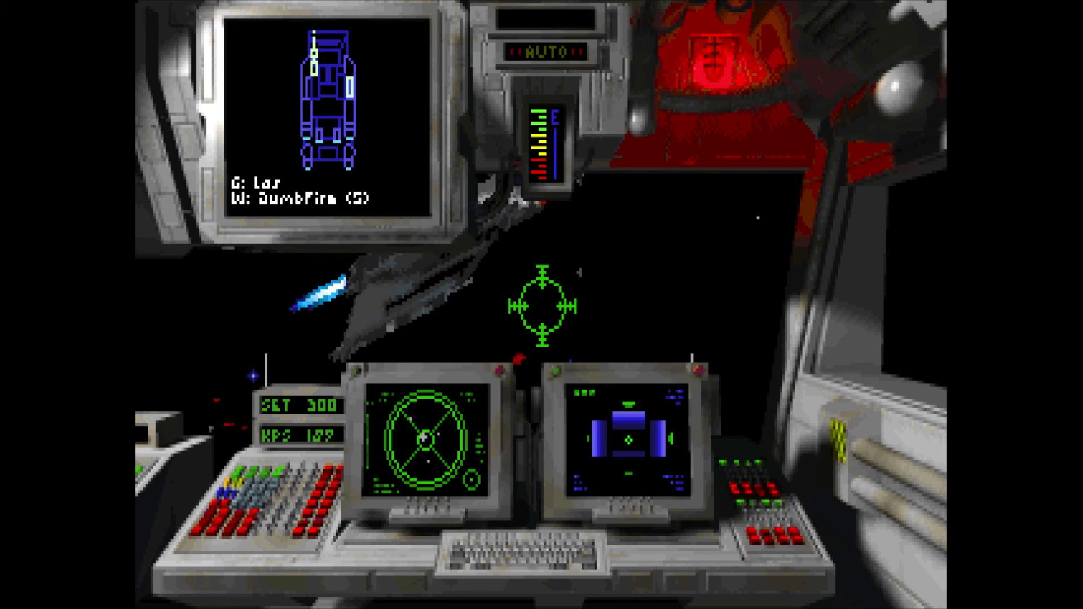